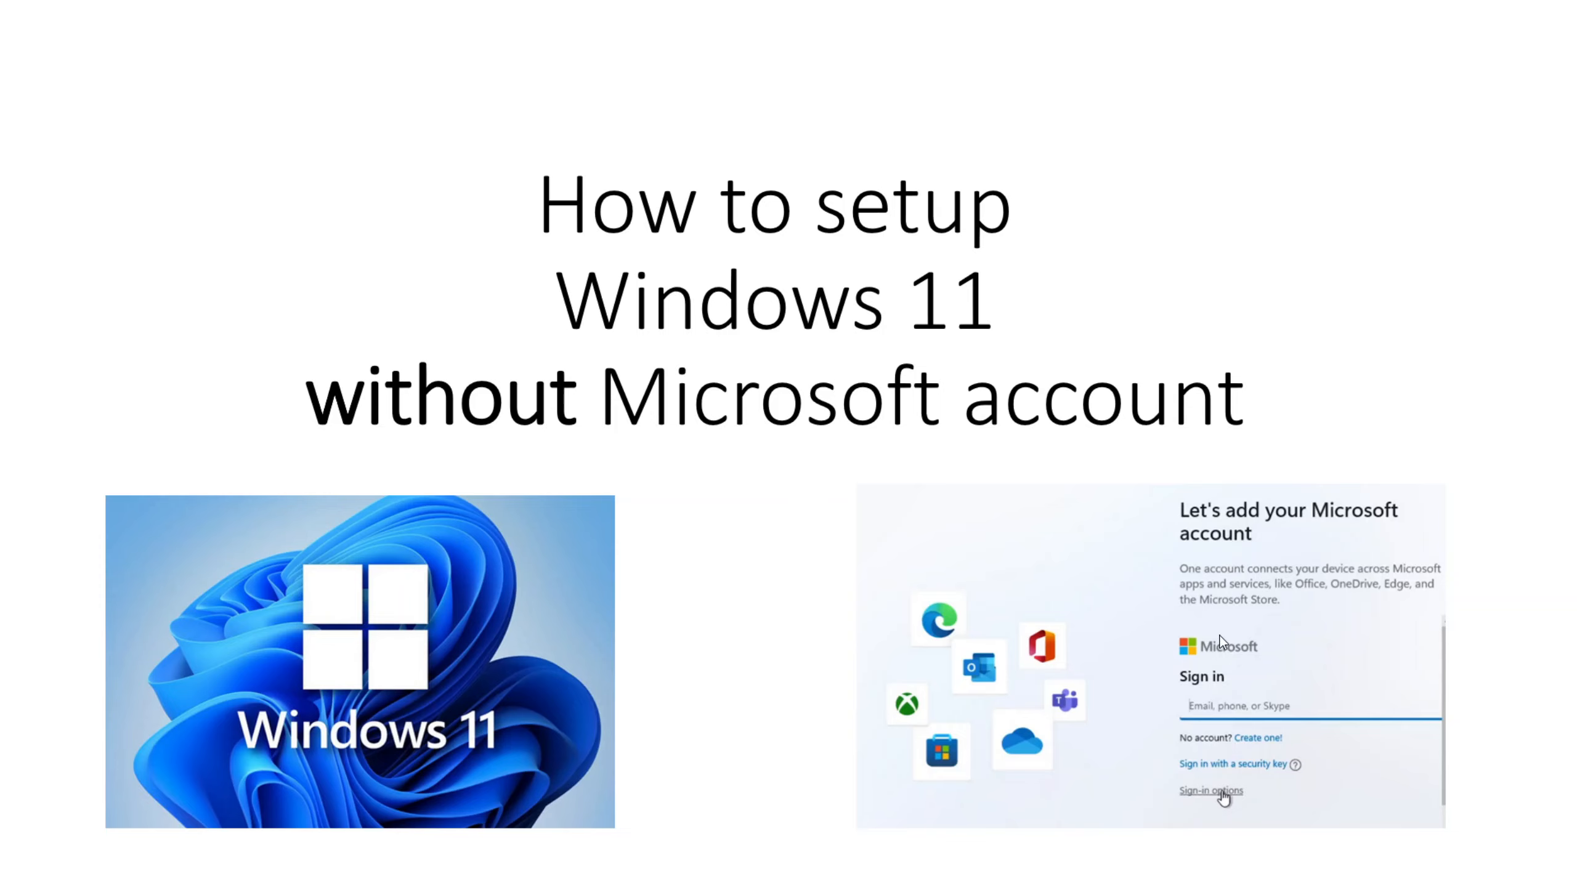
Step: Drag the Win11 VirtualBox window over the PowerPoint title slide
left_click_drag(0, 162, 669, 90)
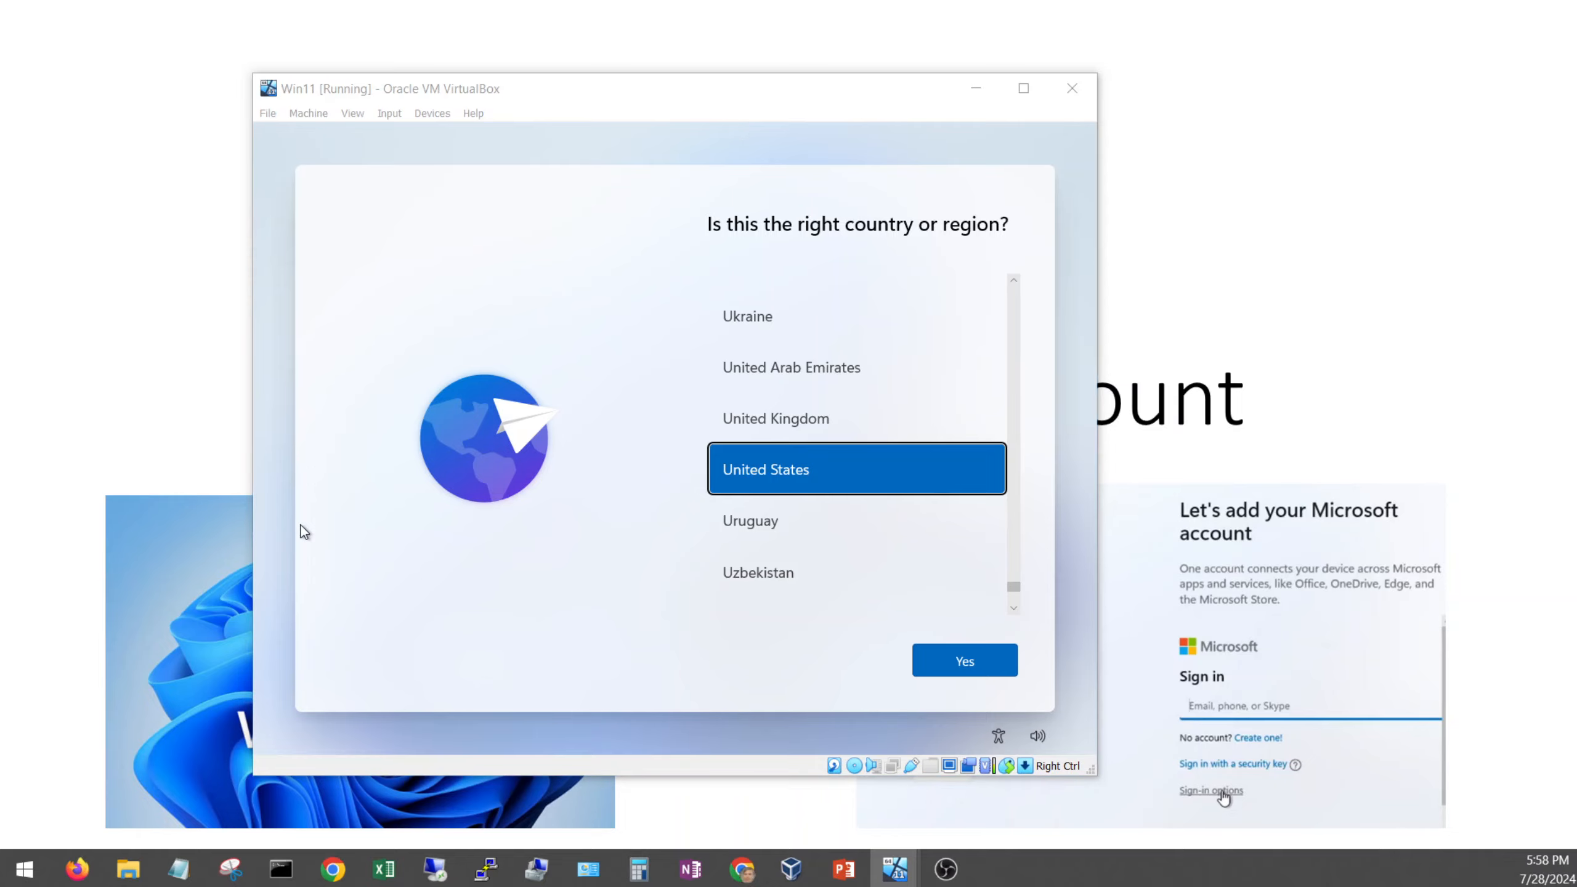
Step: Bring up the VirtualBox soft keyboard and use Shift+F10 to open a setup command prompt
left_click_drag(0, 480, 802, 493)
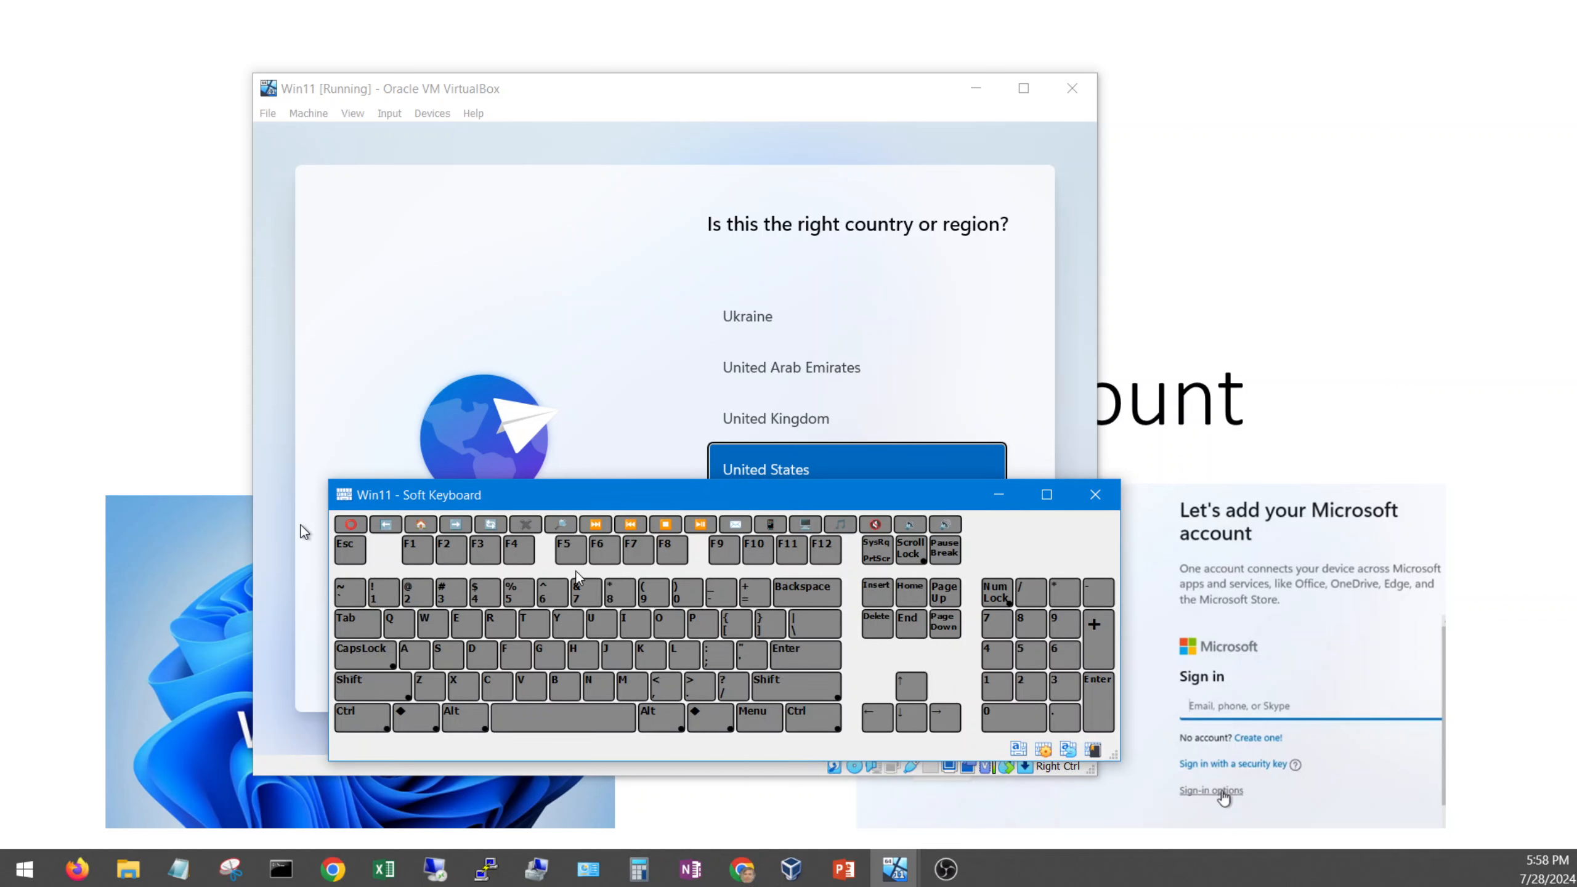
left_click_drag(627, 508, 598, 553)
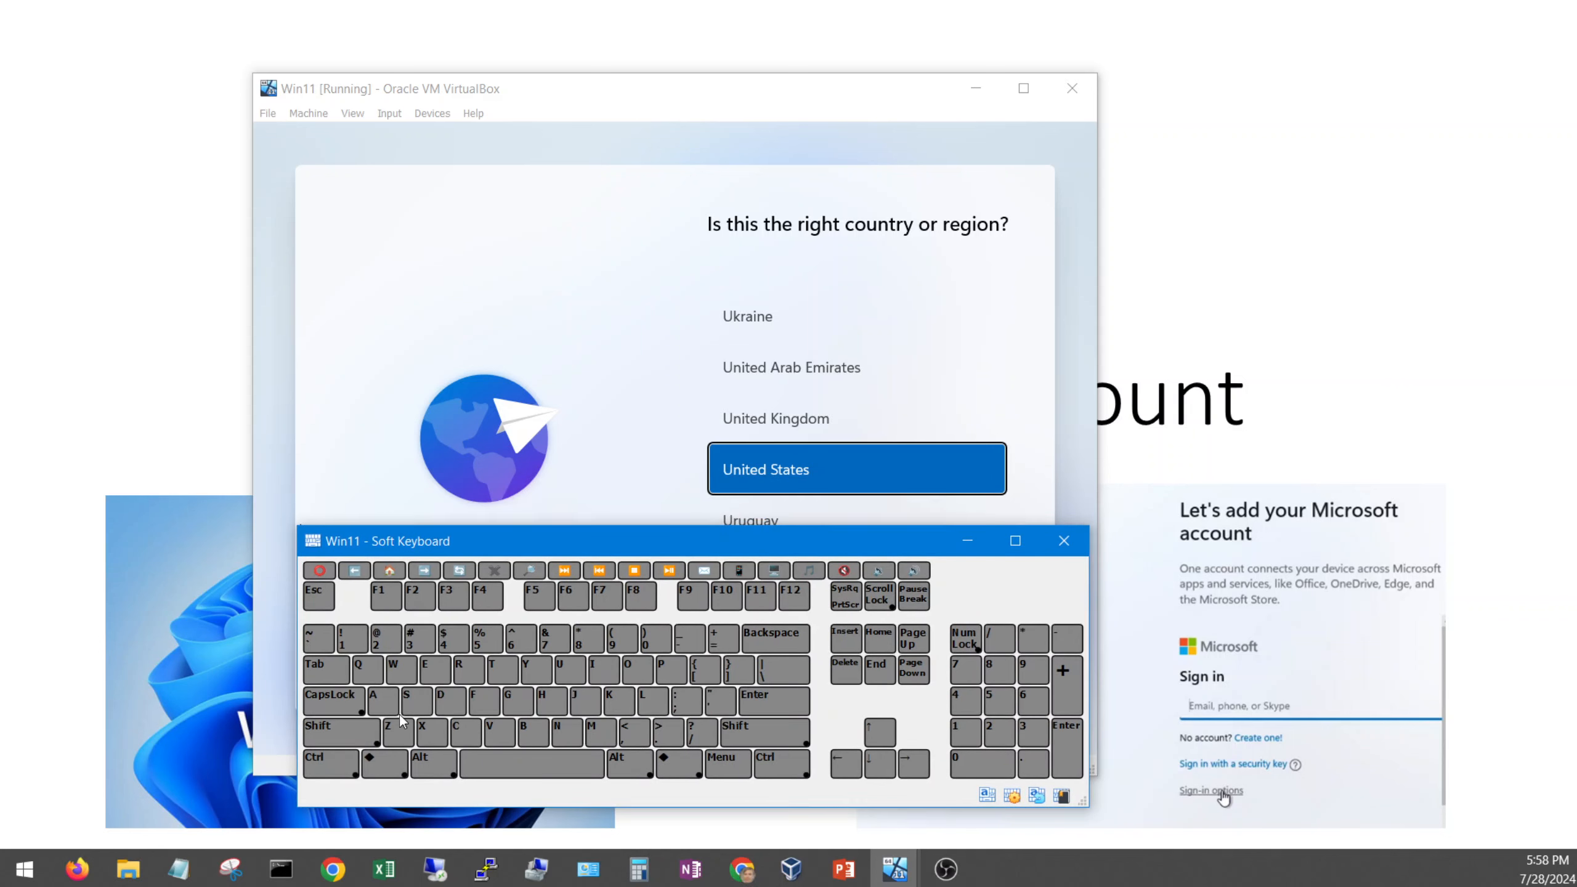
left_click(344, 740)
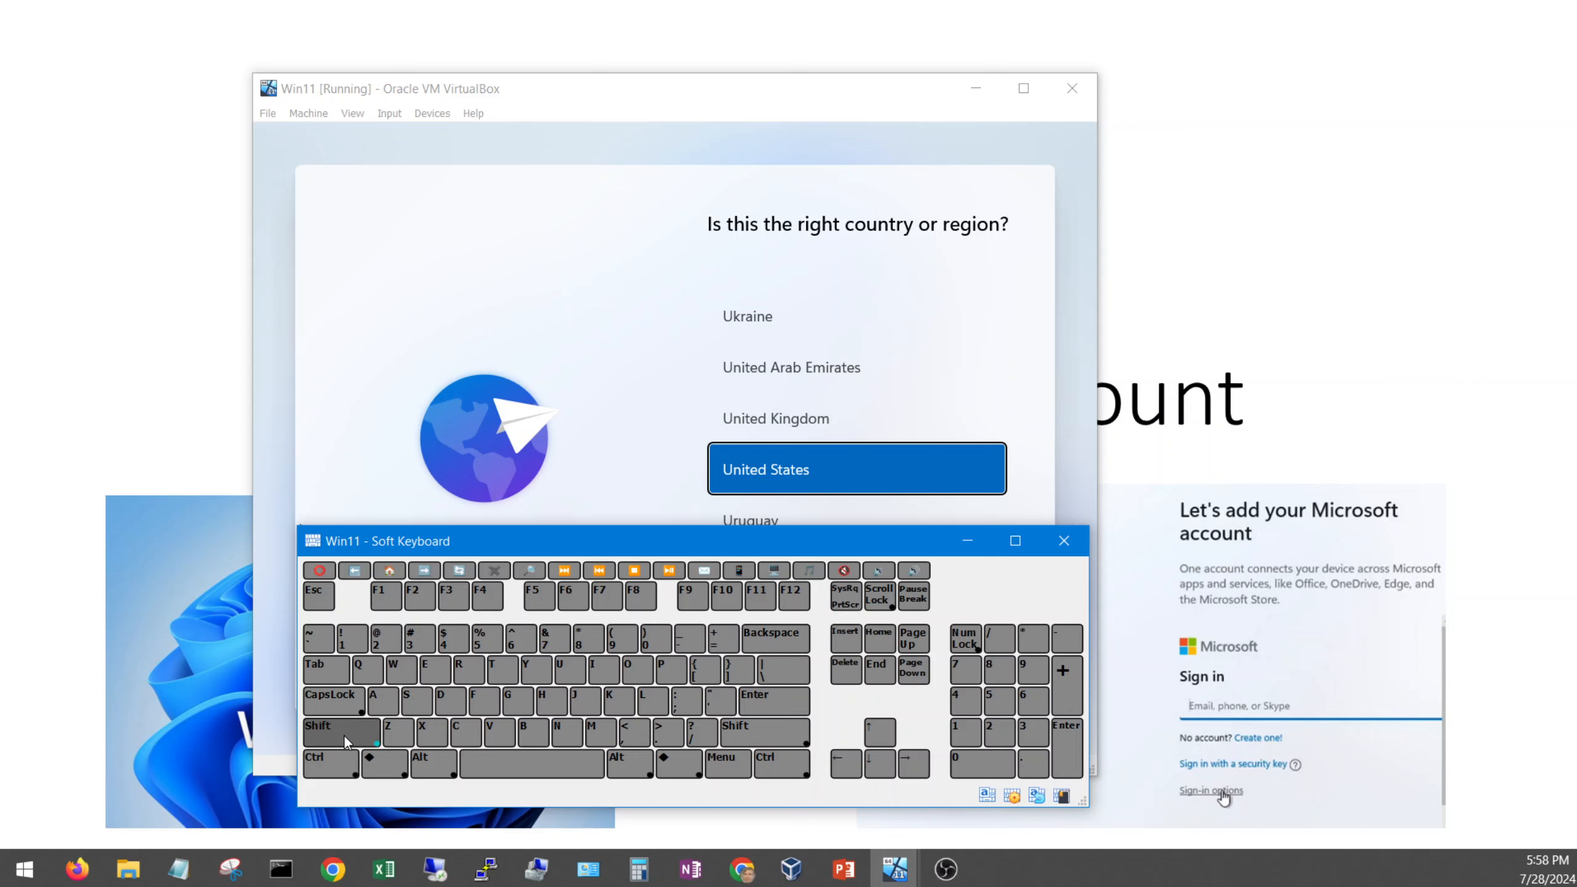
left_click(730, 608)
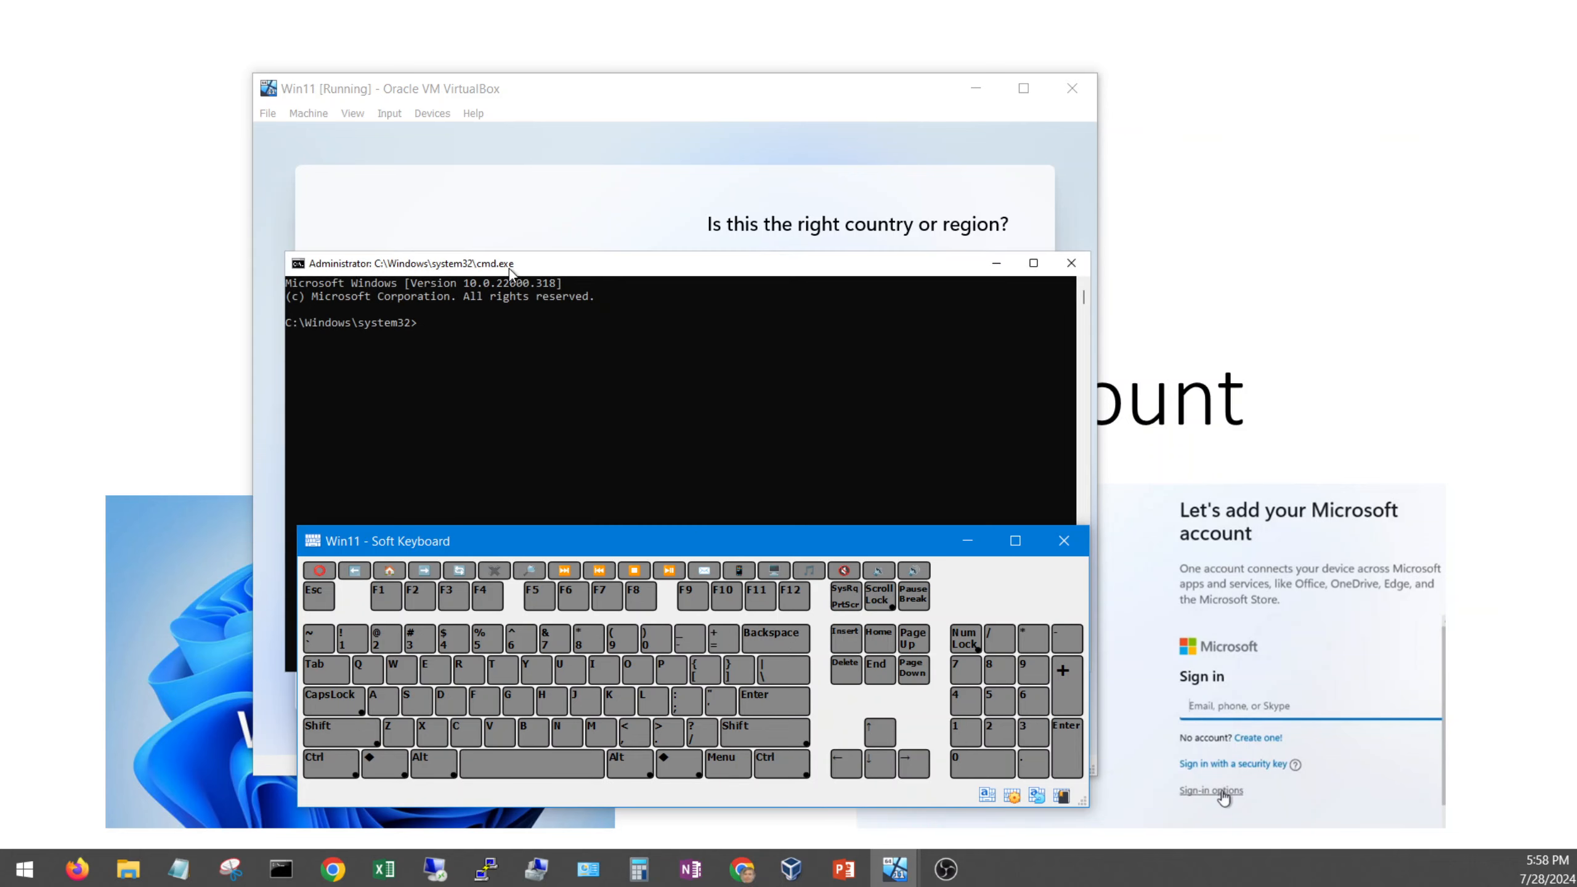
left_click_drag(508, 269, 546, 217)
key("alt+Tab")
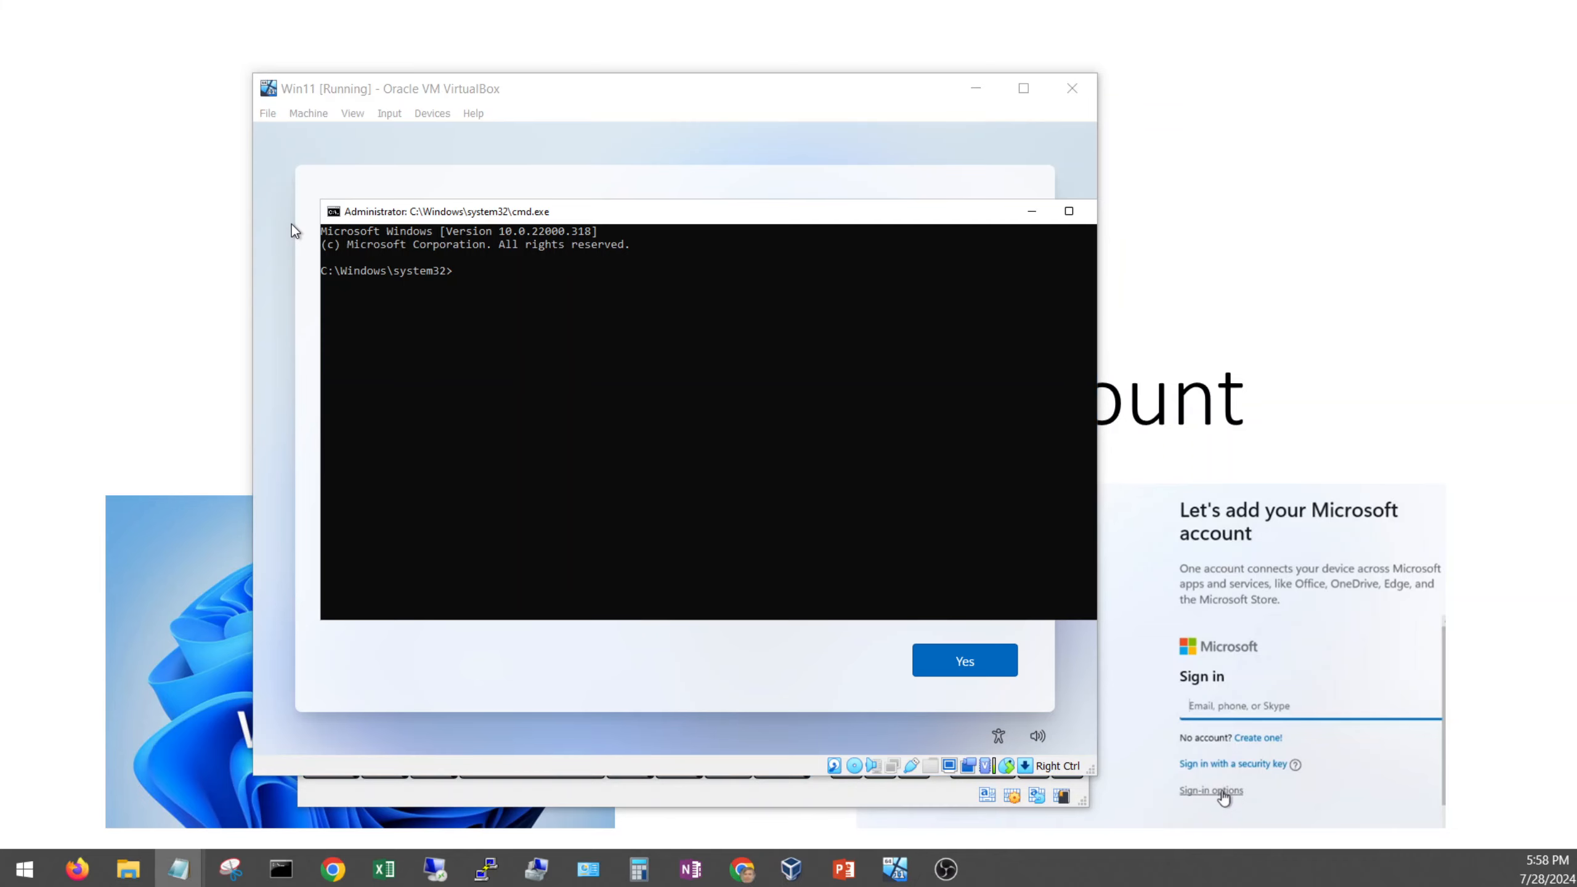
left_click_drag(0, 336, 699, 328)
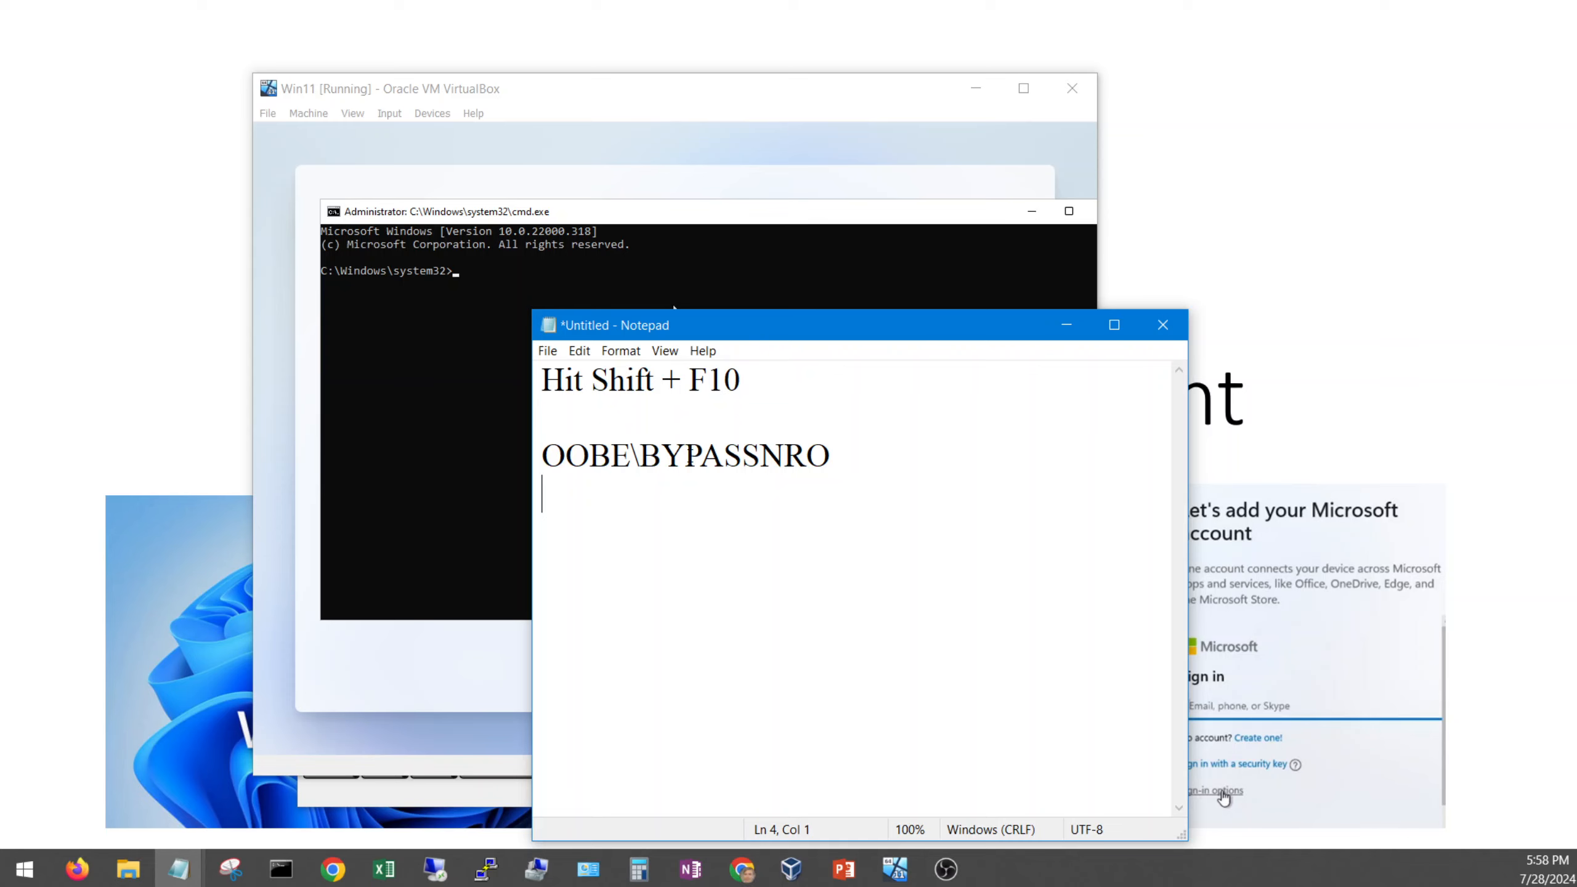
left_click_drag(838, 457, 541, 457)
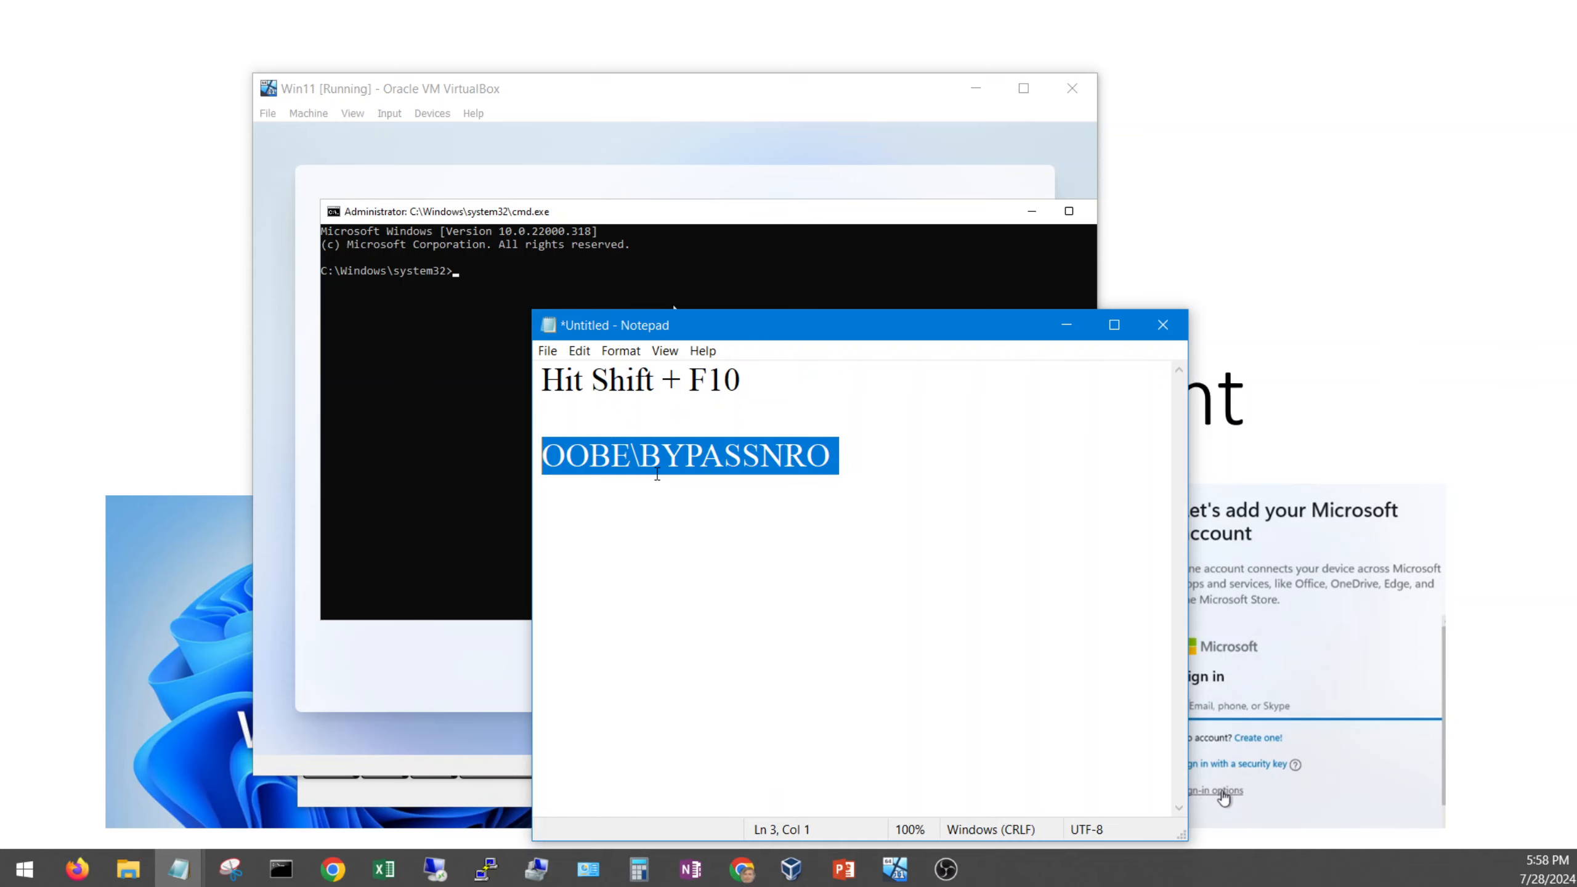
left_click_drag(725, 326, 0, 335)
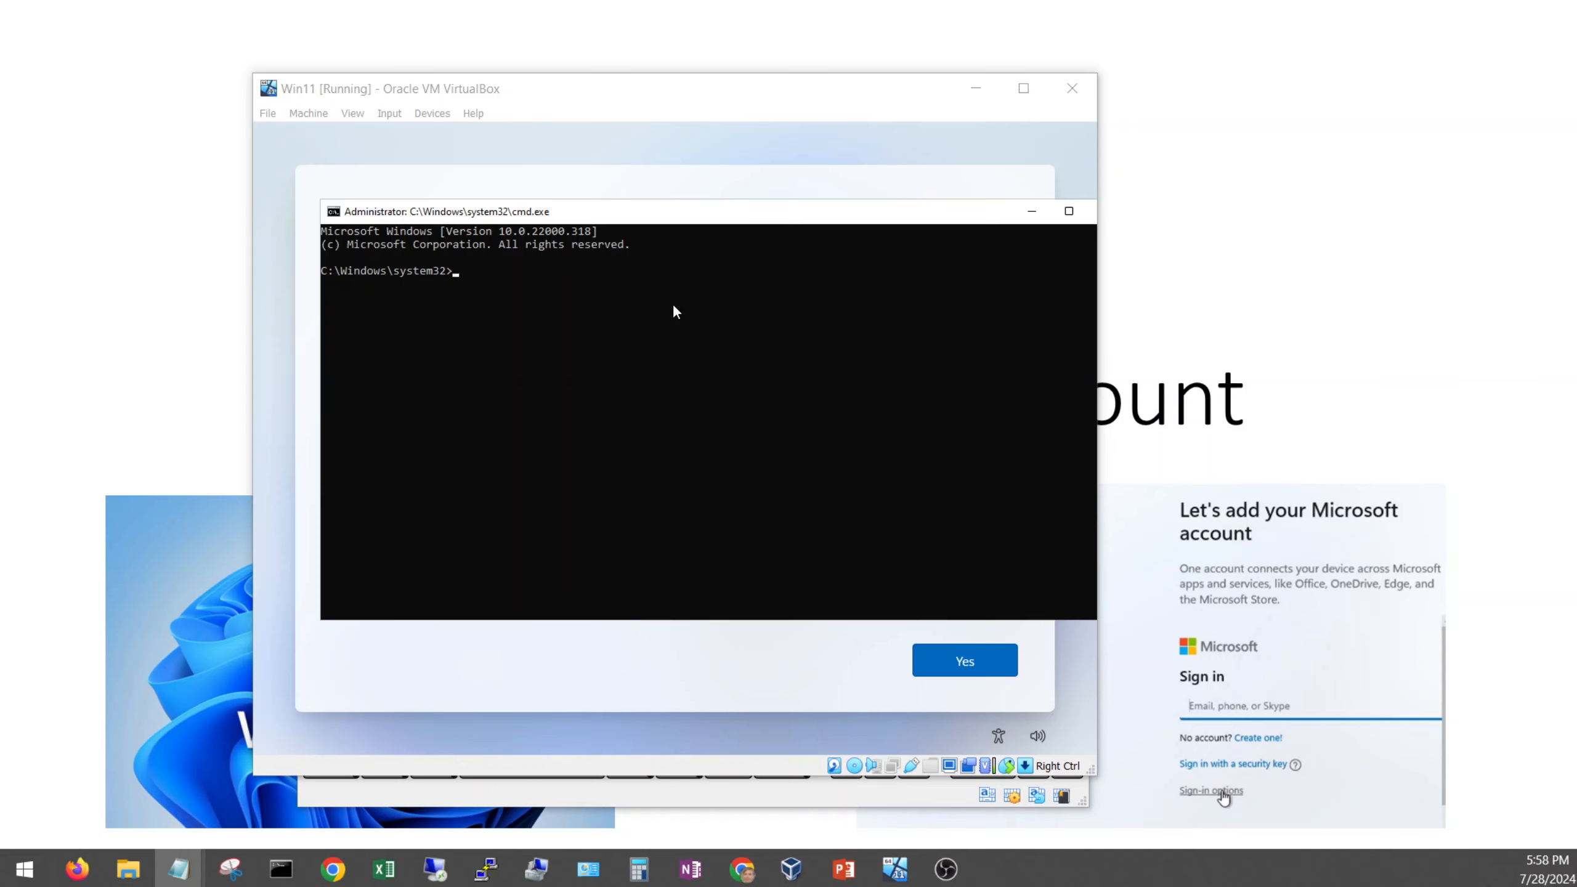
Step: Run oobe\bypassnro in the setup command prompt to restart Windows setup
left_click(453, 275)
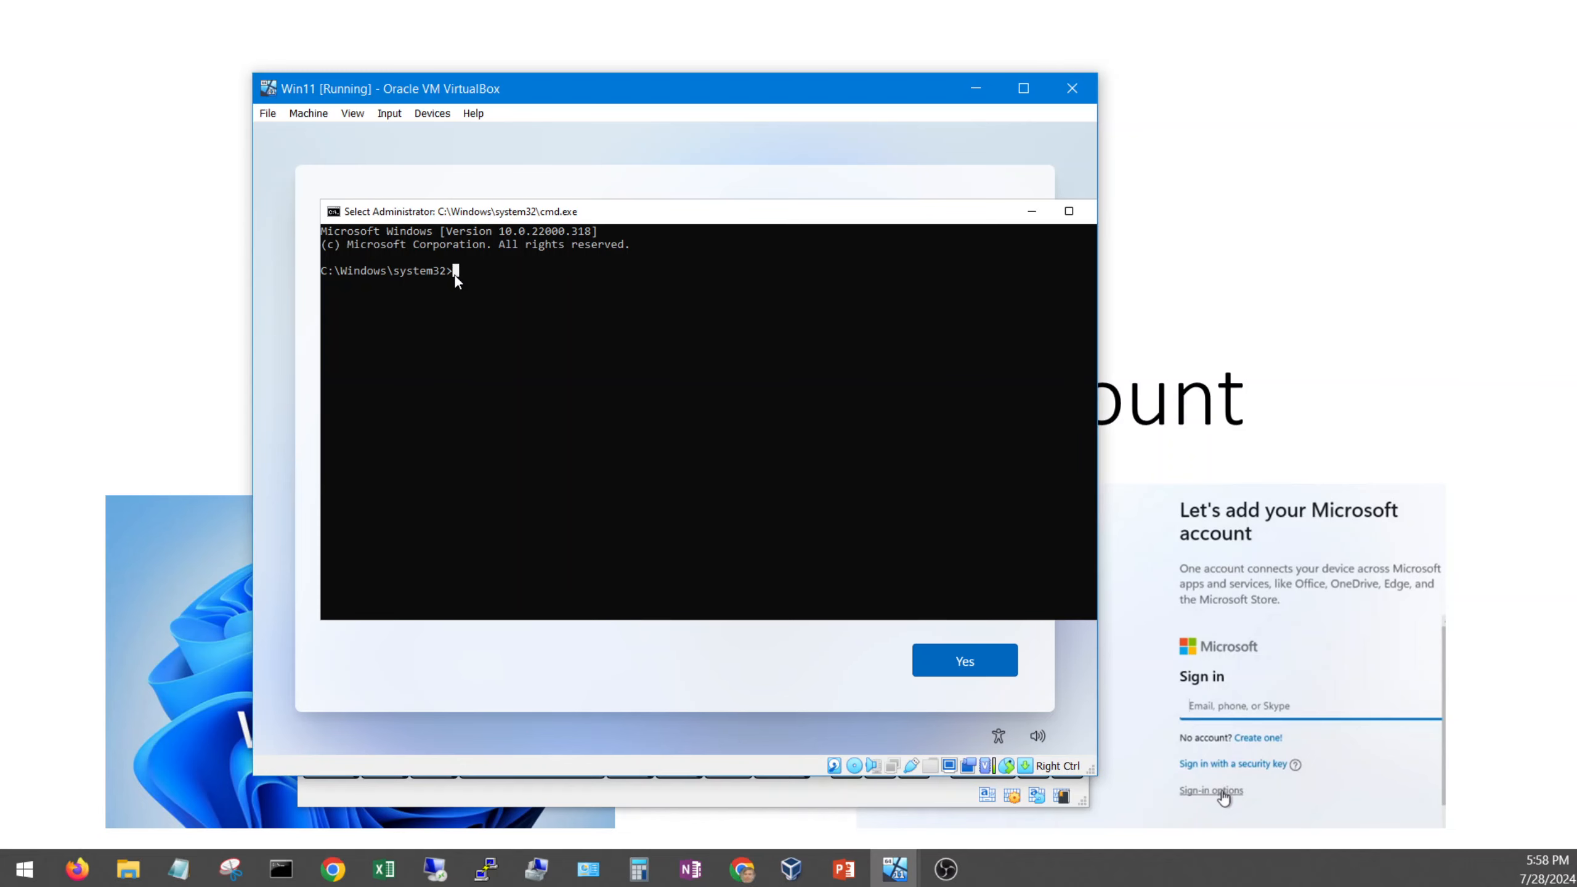
key("Escape")
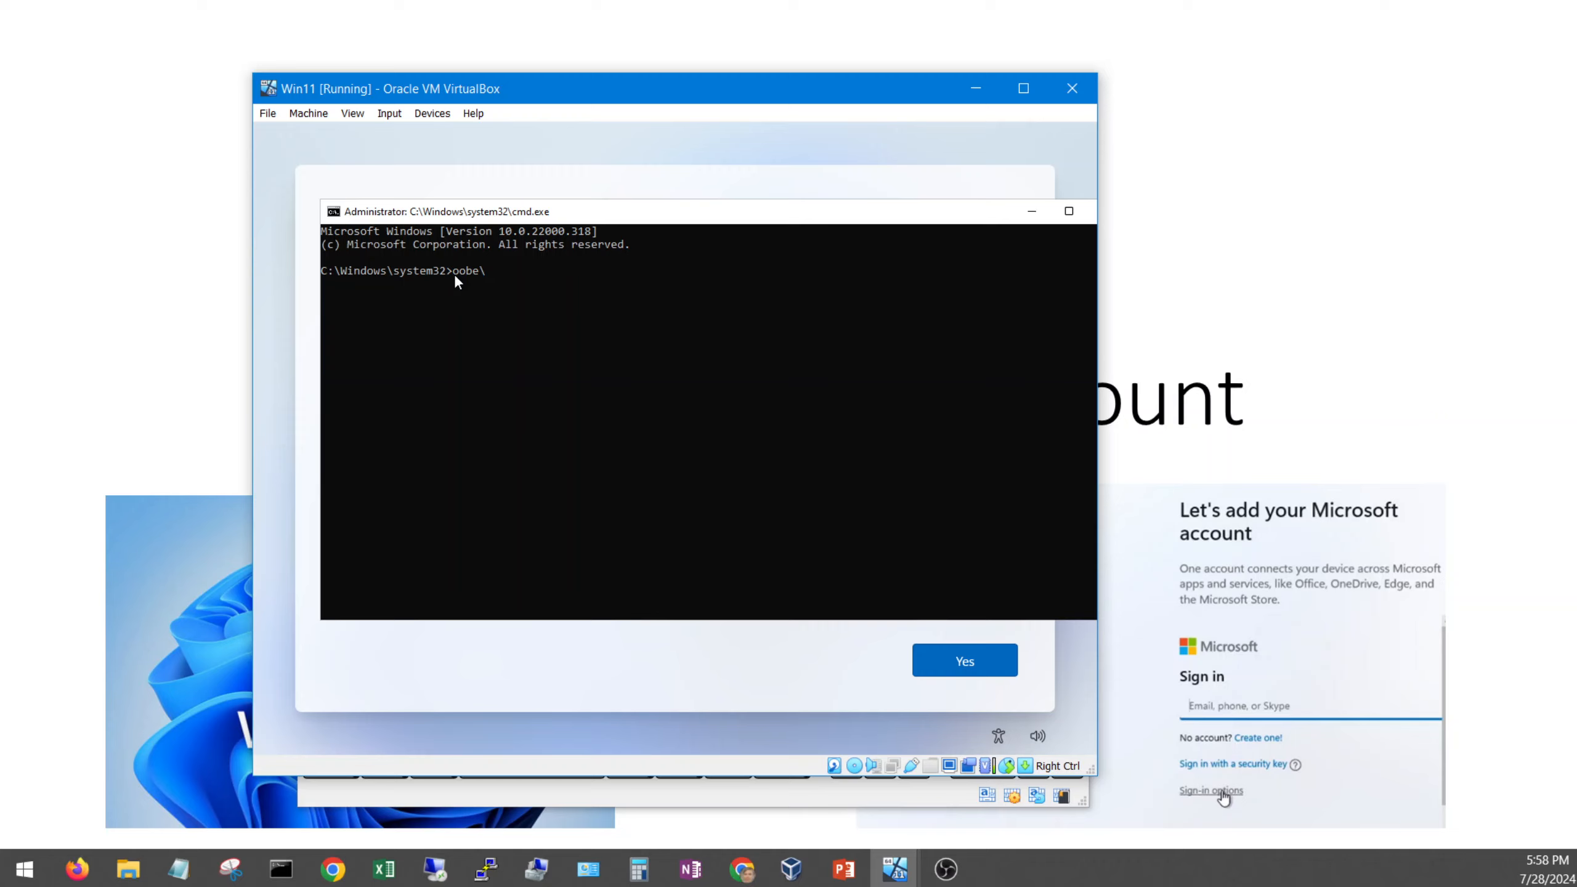
type("oobe\by")
type("pass")
type("nro")
left_click_drag(549, 212, 537, 201)
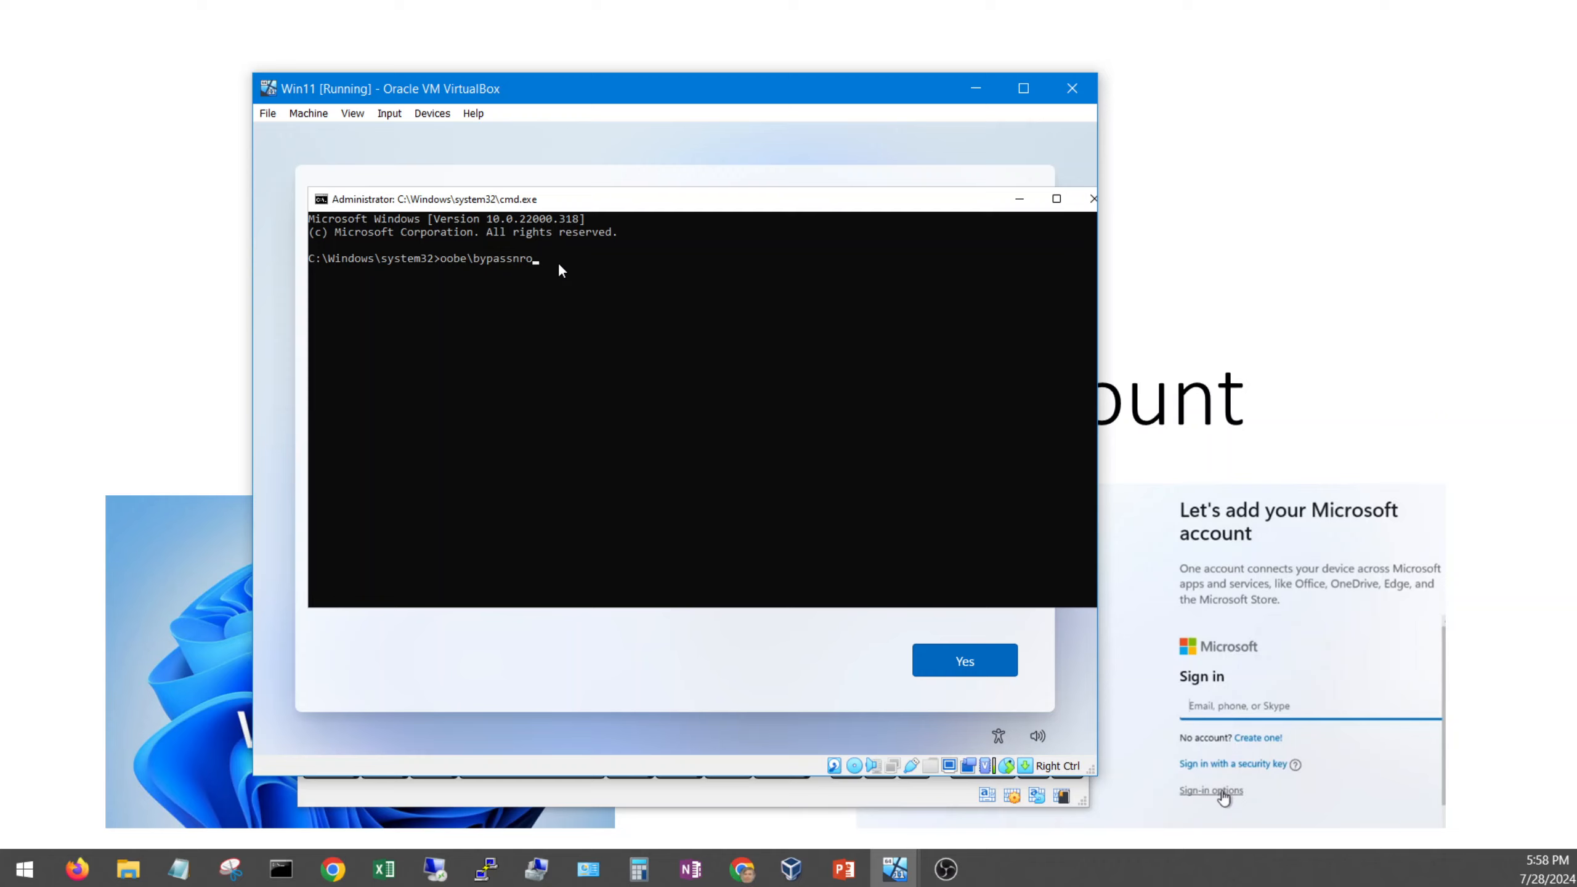
key("Return")
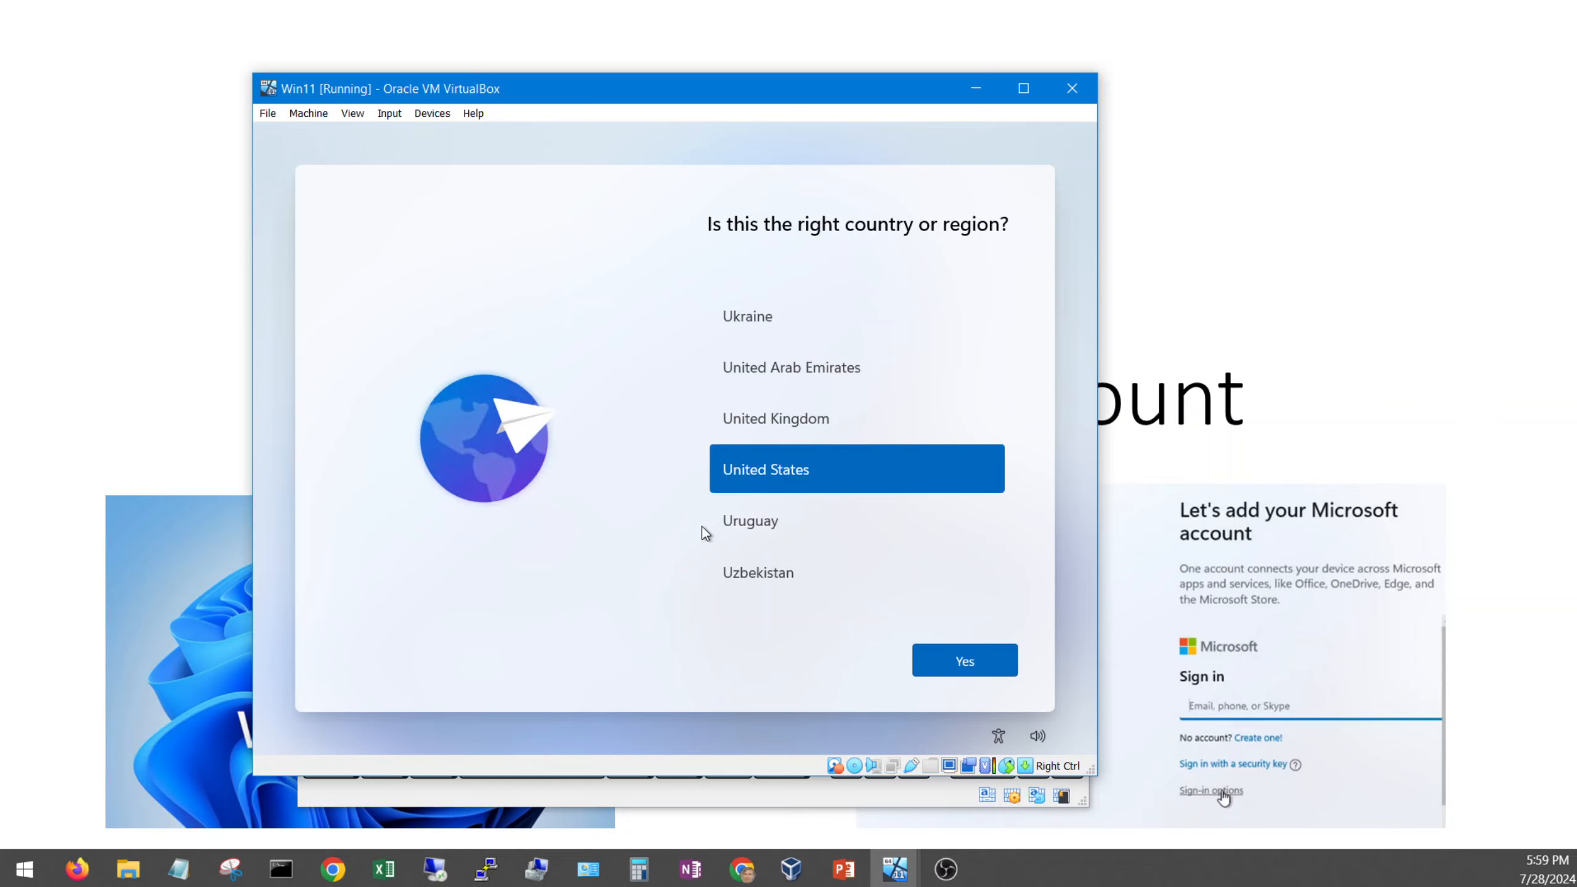
Step: Confirm United States and the US keyboard layout, skipping a second layout
left_click(995, 669)
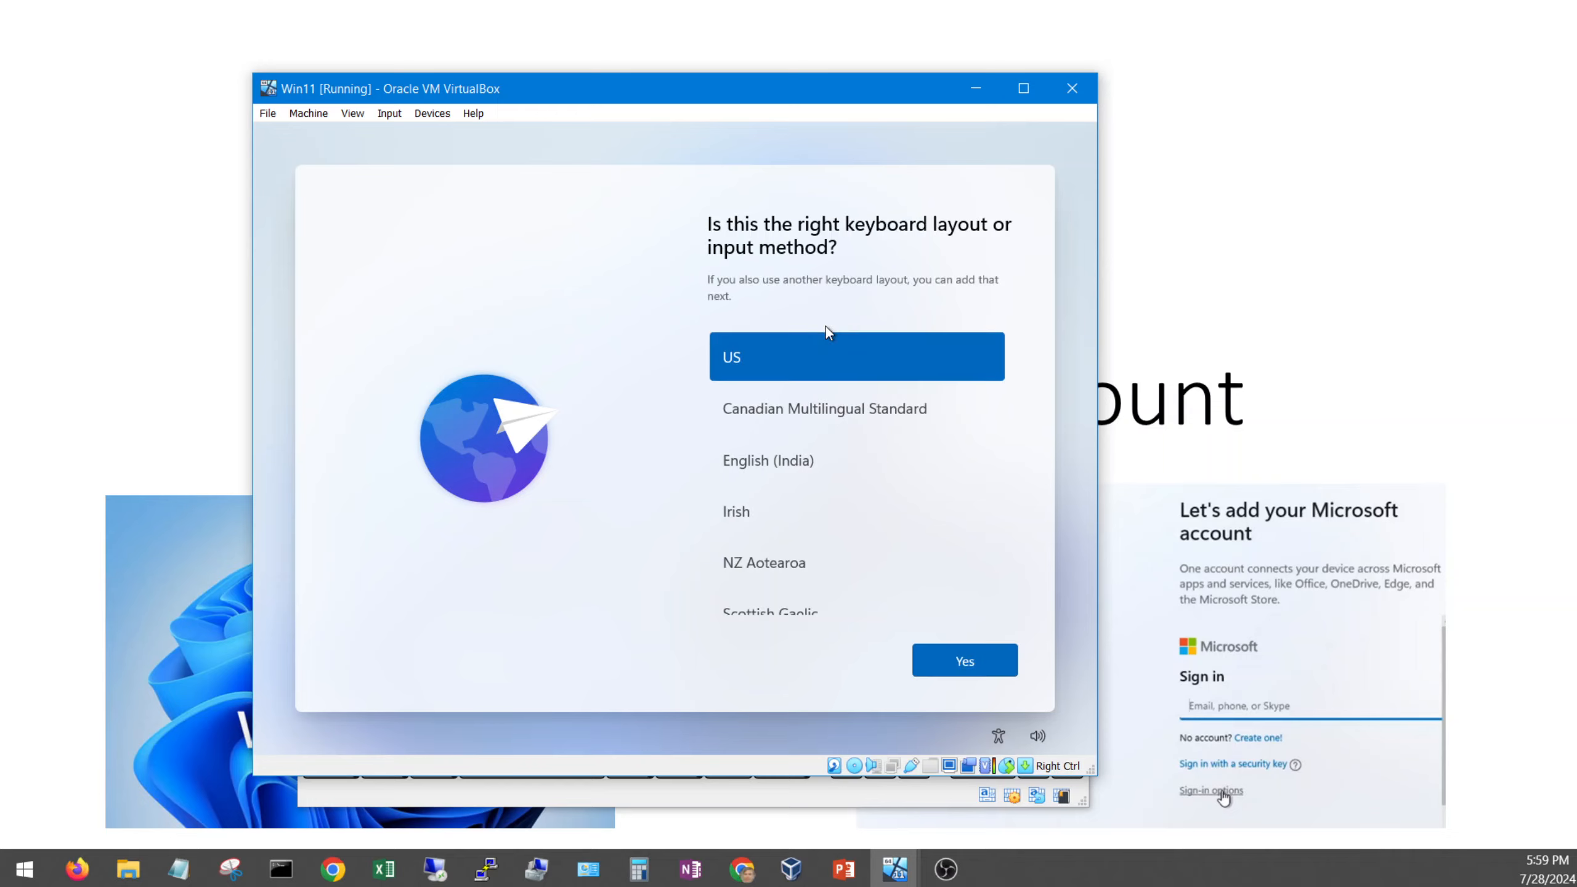
left_click(959, 675)
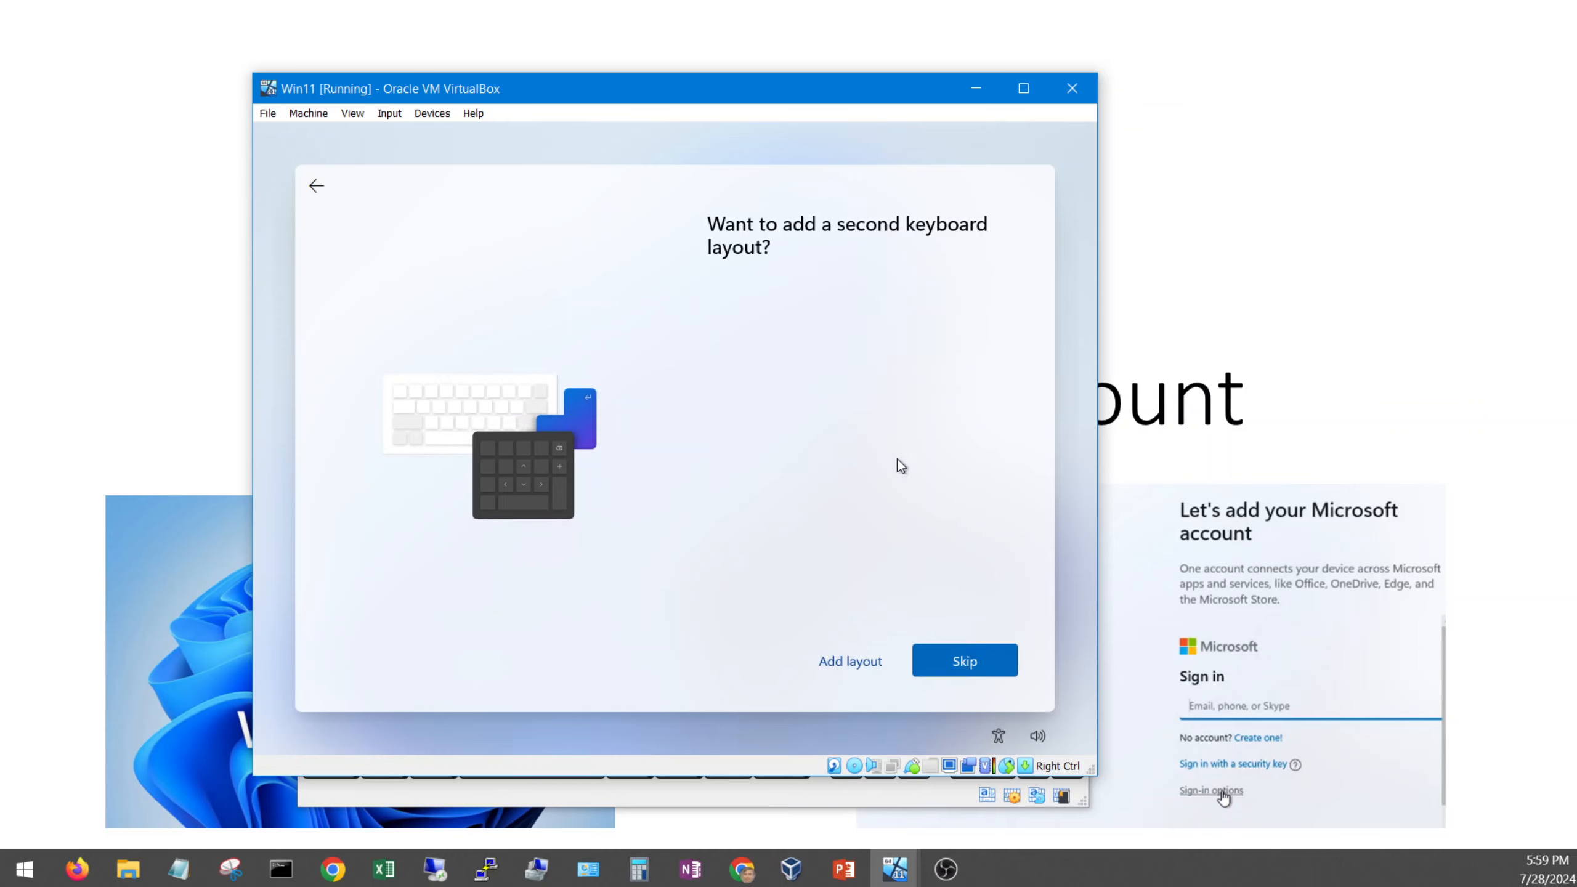
left_click(957, 661)
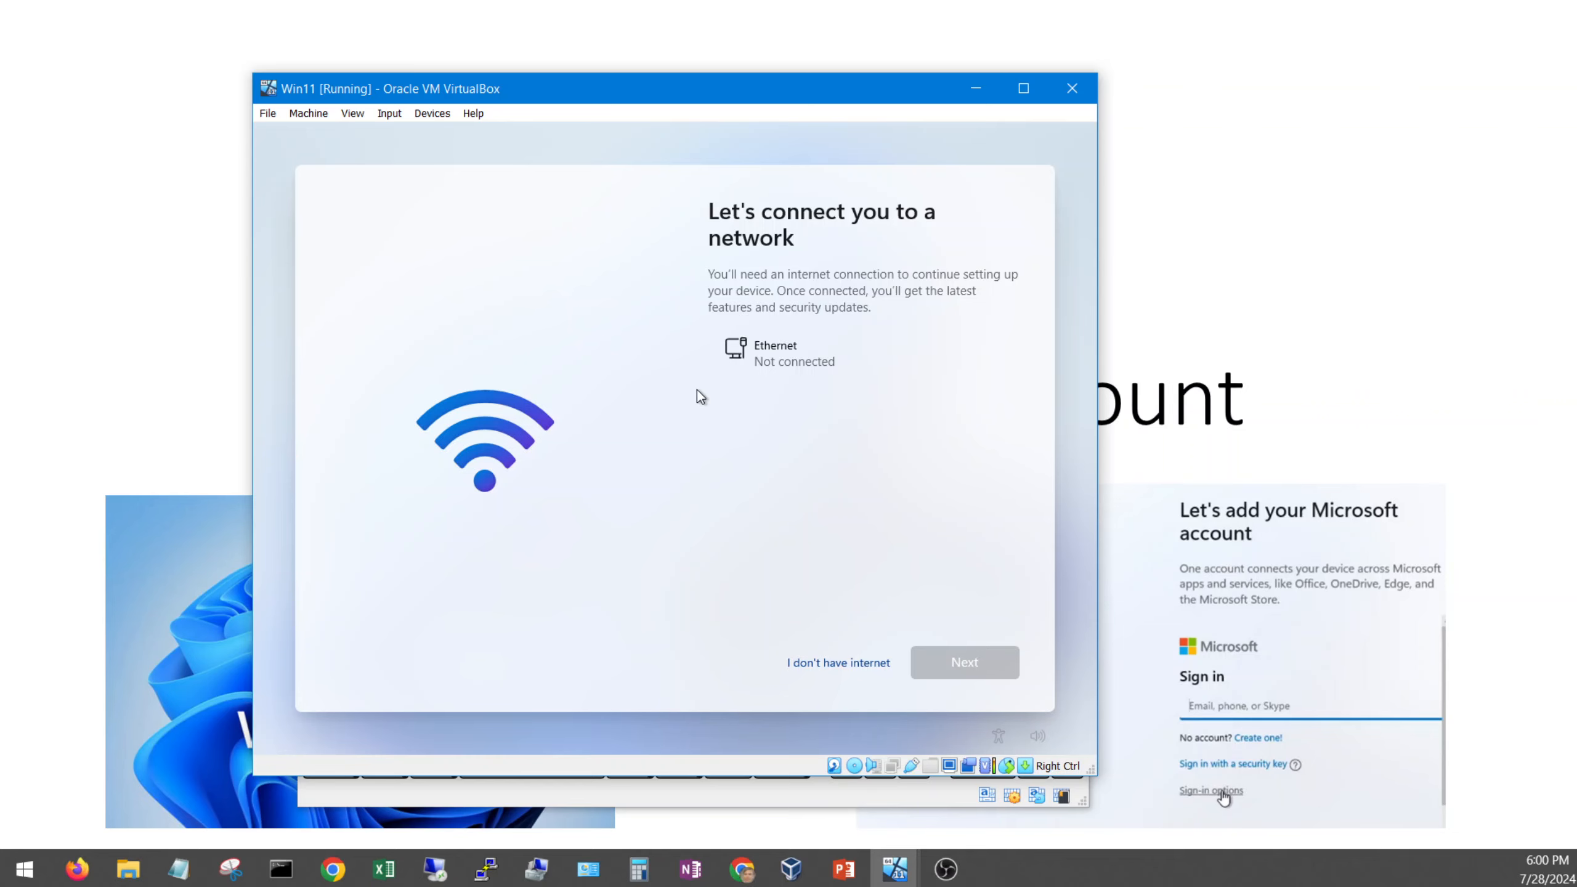
Step: Move the notes aside and proceed without internet using limited setup
left_click_drag(0, 352, 733, 235)
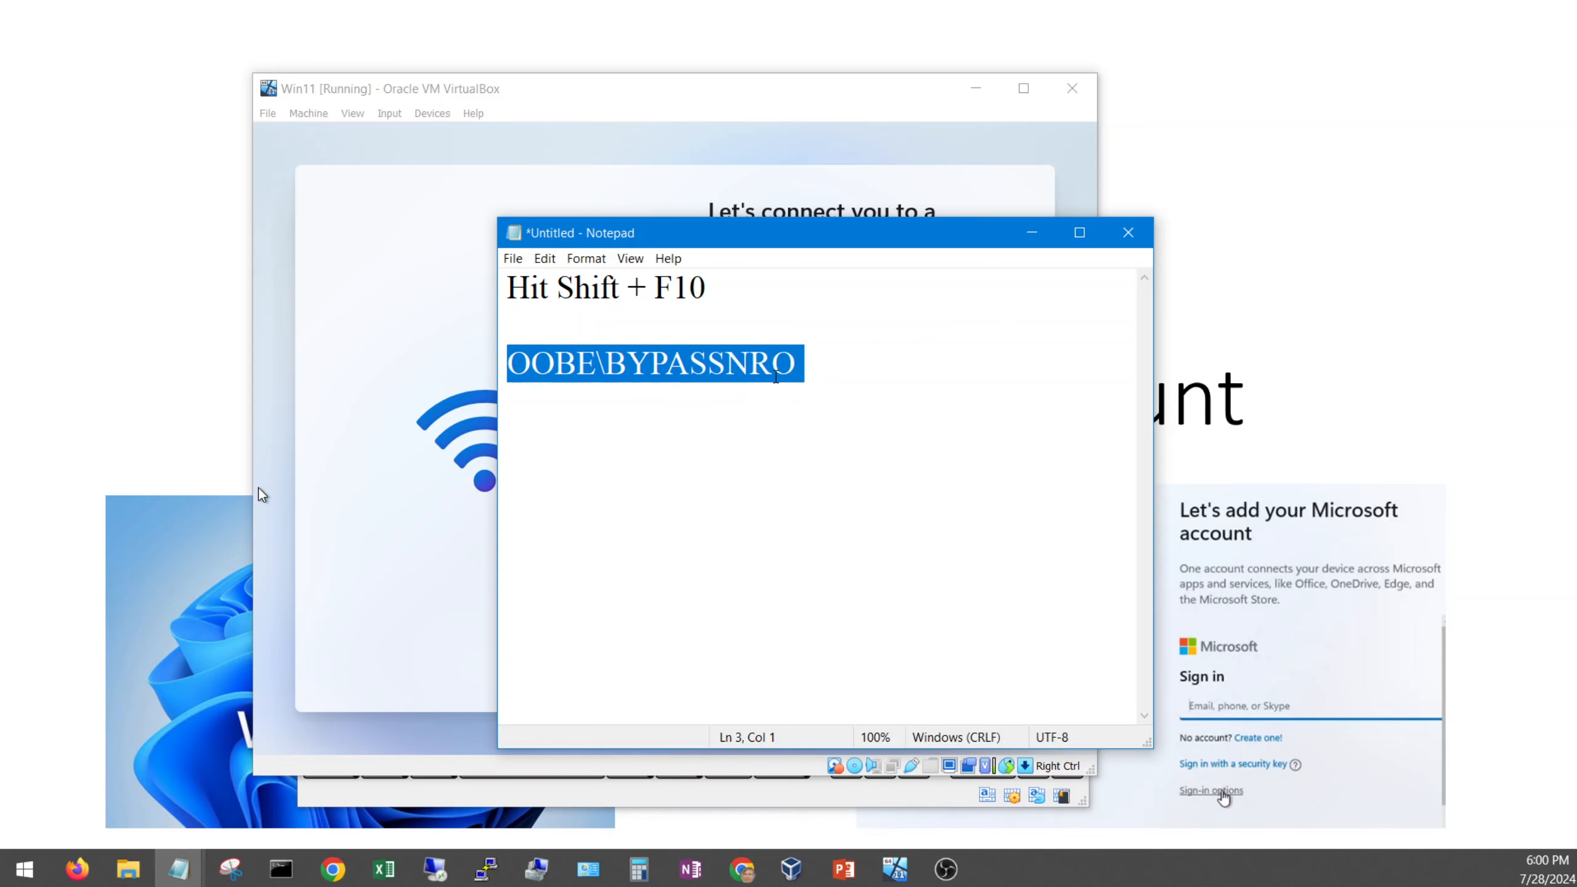
left_click_drag(800, 241, 0, 241)
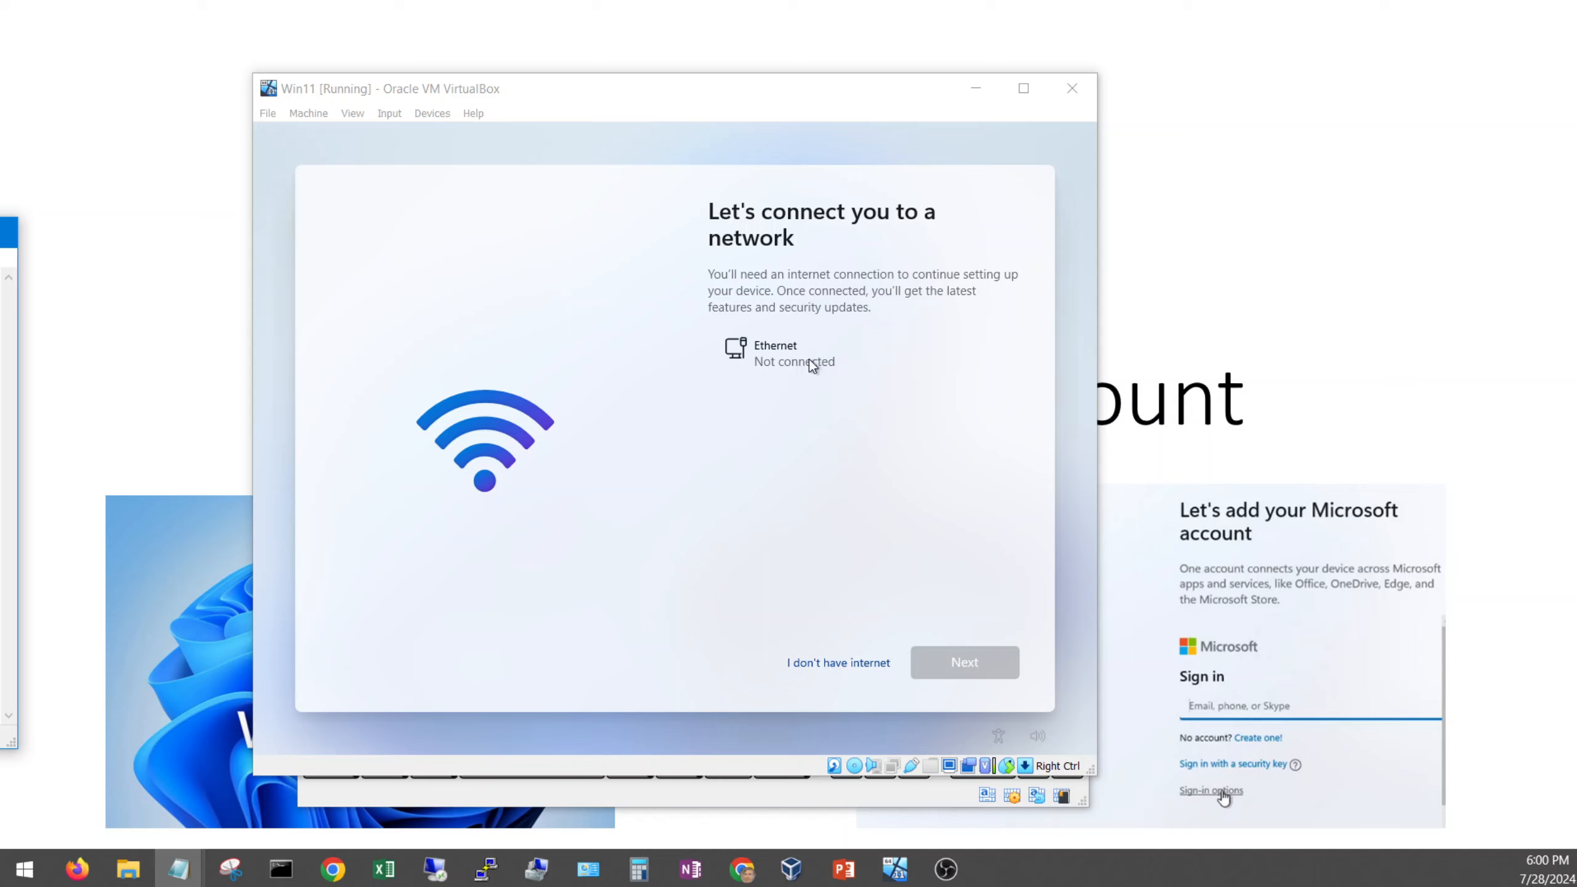
left_click(833, 666)
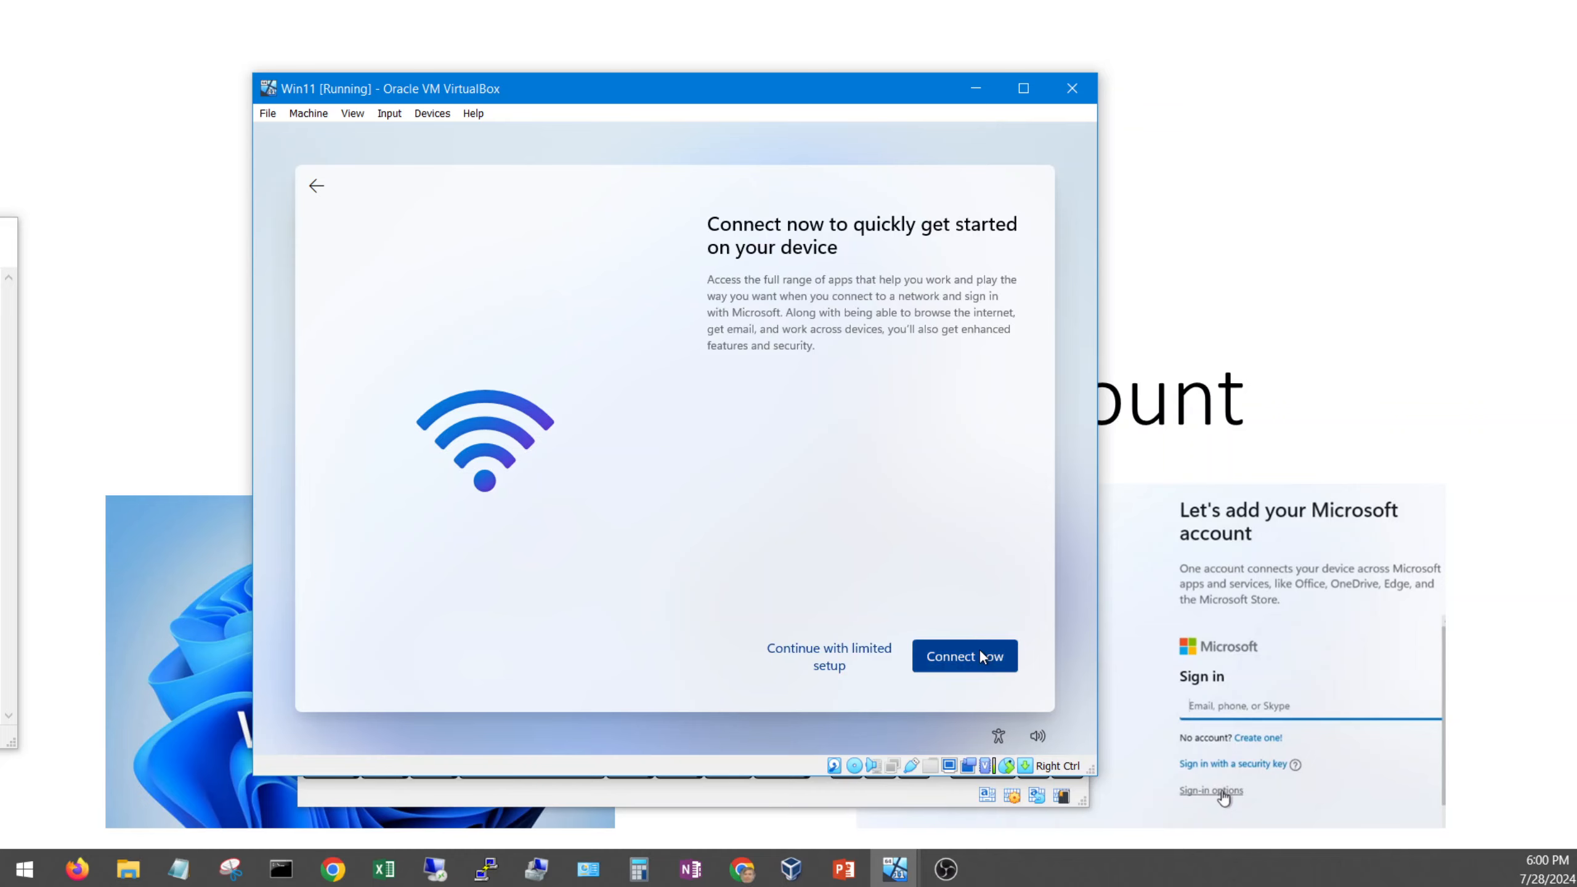
left_click(822, 653)
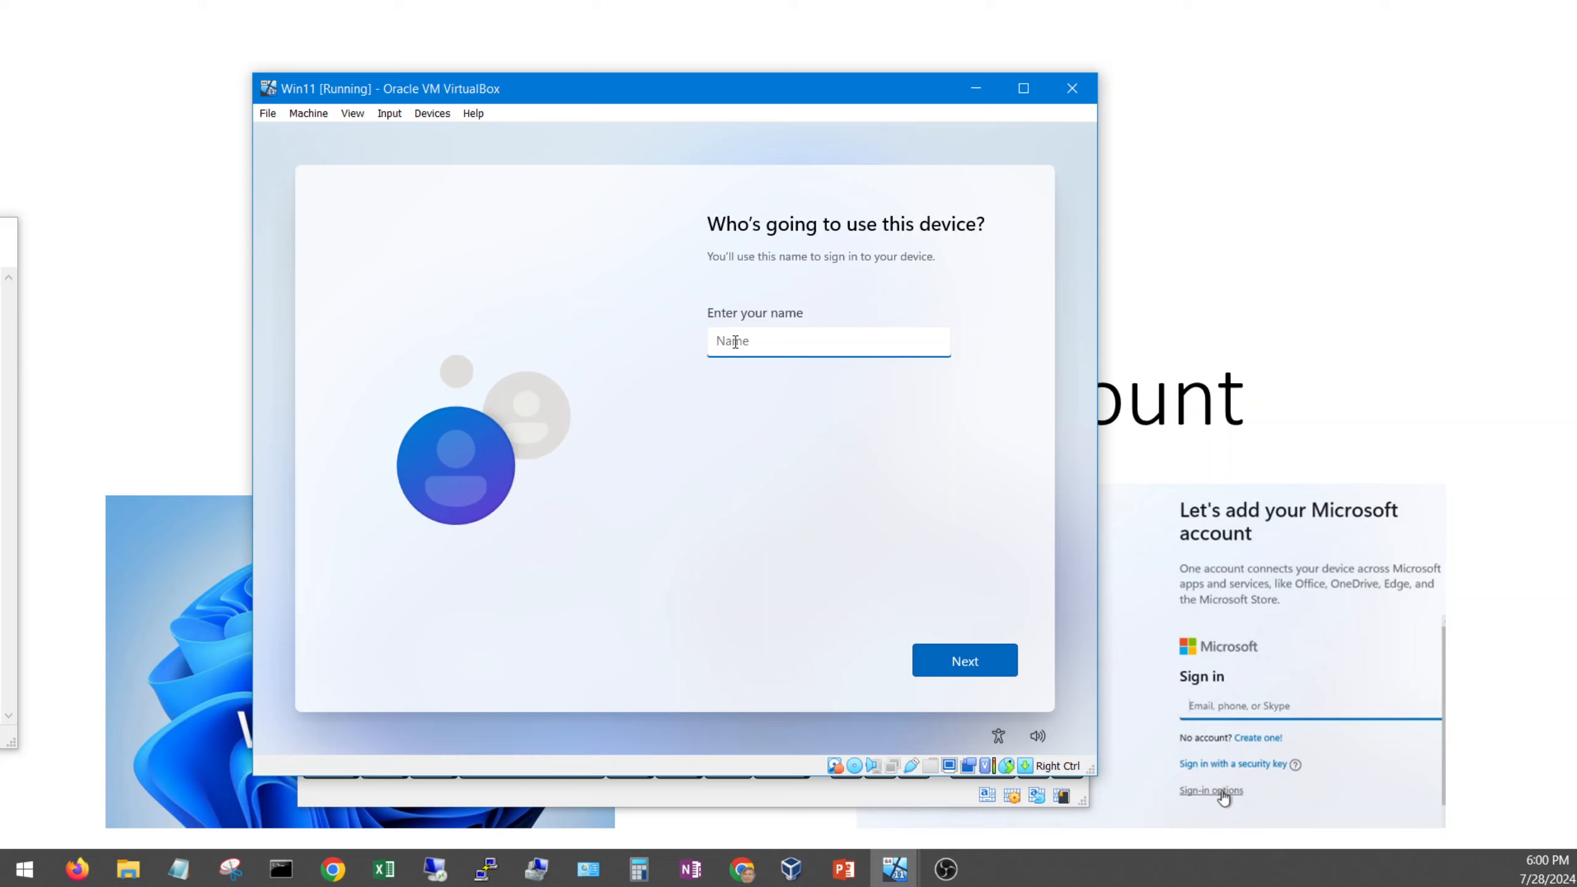
Step: Name the local account 'User', then enter and confirm its password
type("User")
left_click(966, 660)
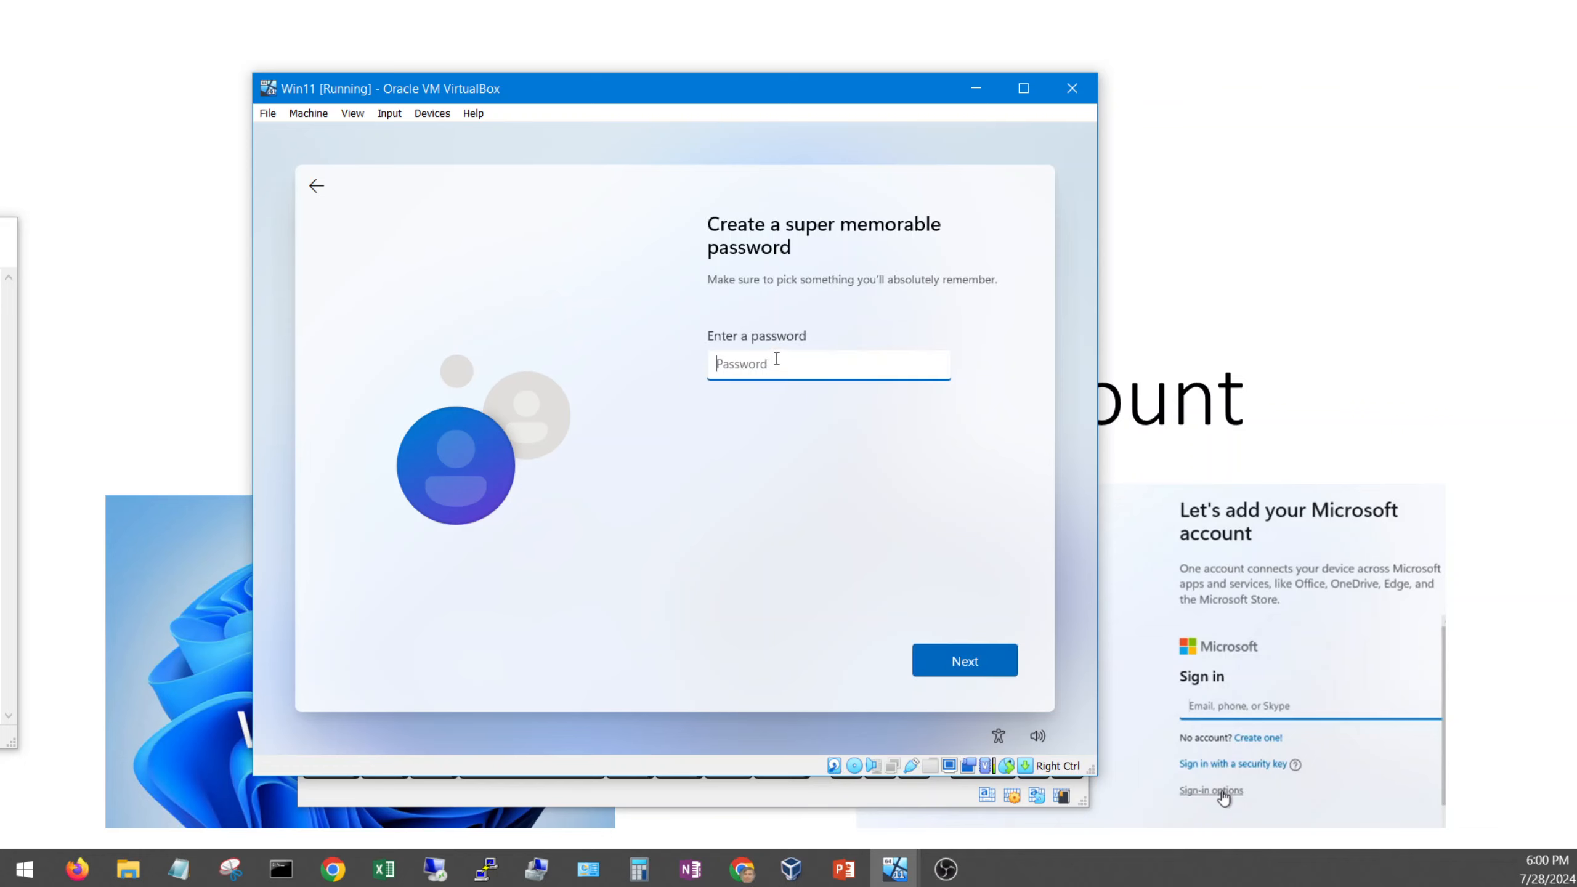
type("1234")
left_click(978, 658)
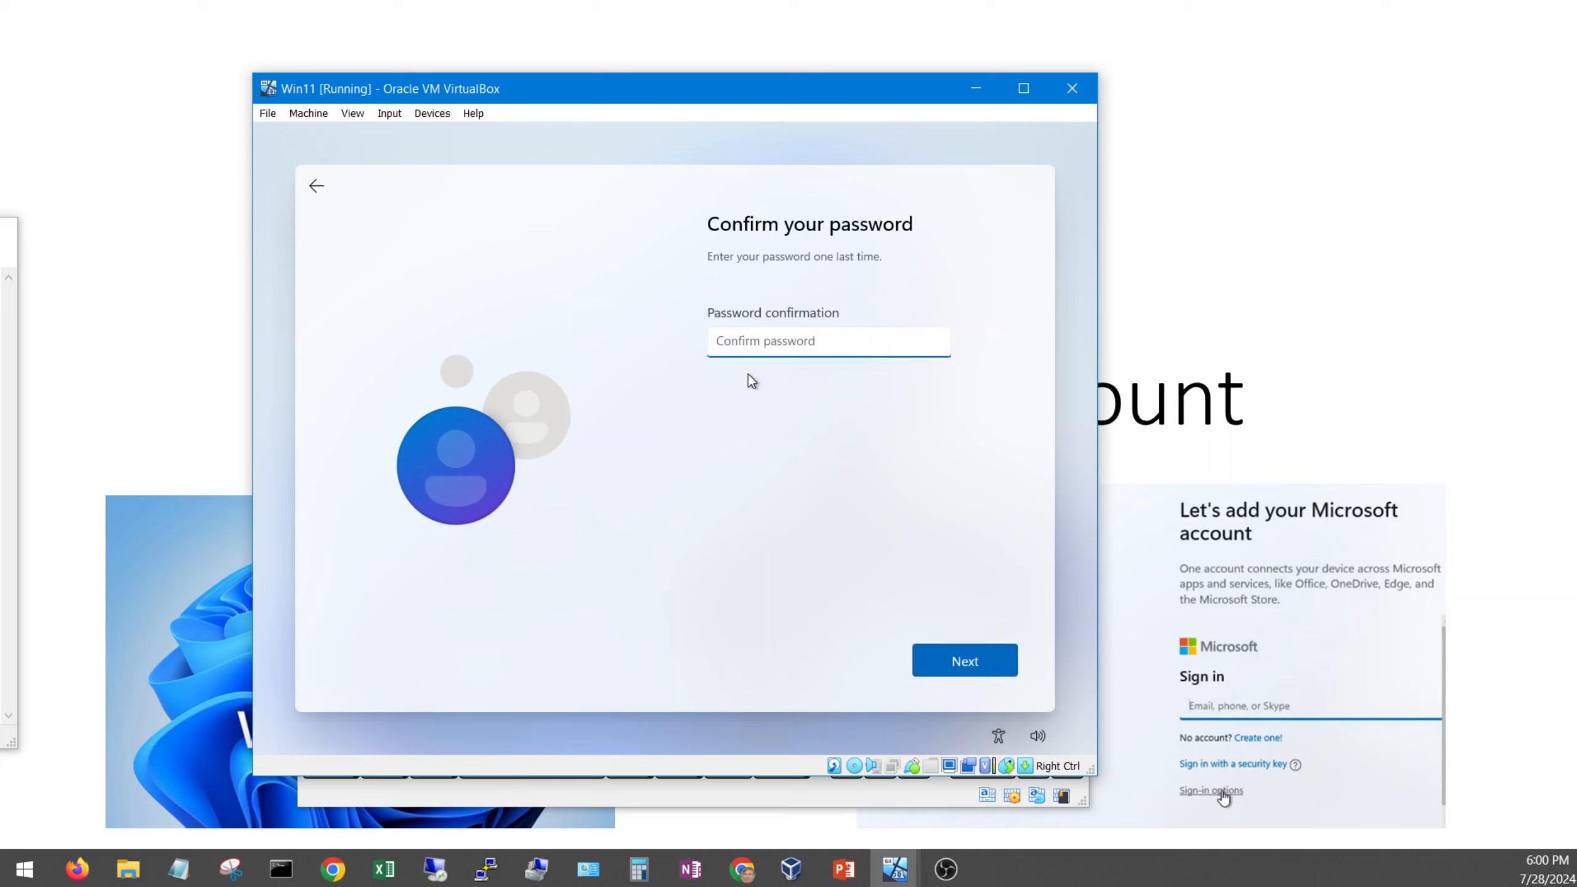
type("••")
left_click(992, 665)
Step: Choose the first pet's name security question and enter its answer
left_click(791, 353)
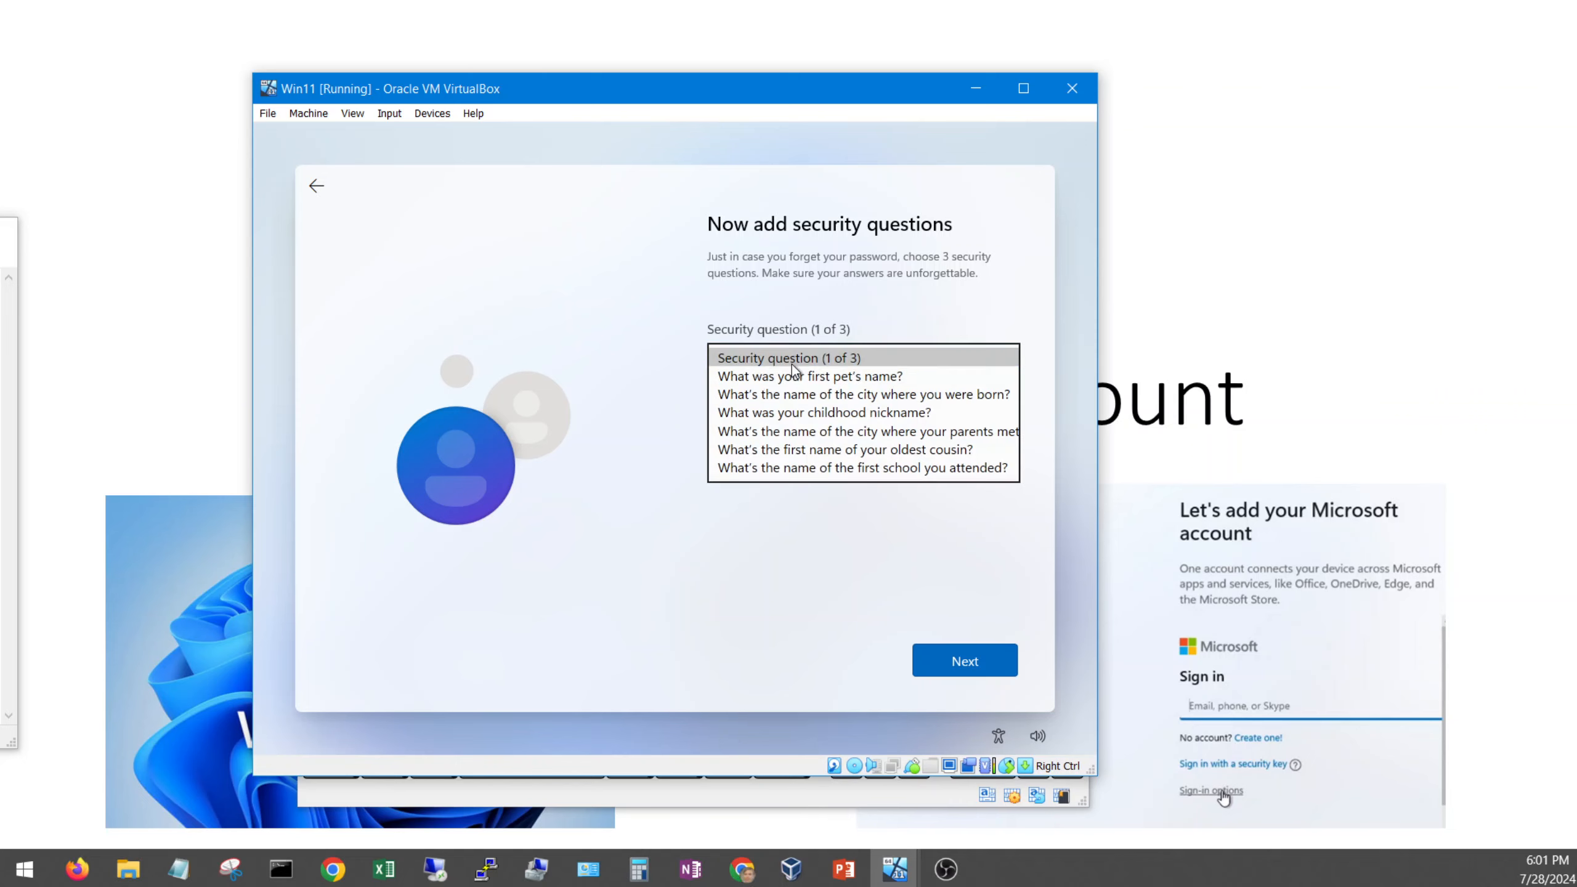
left_click(797, 377)
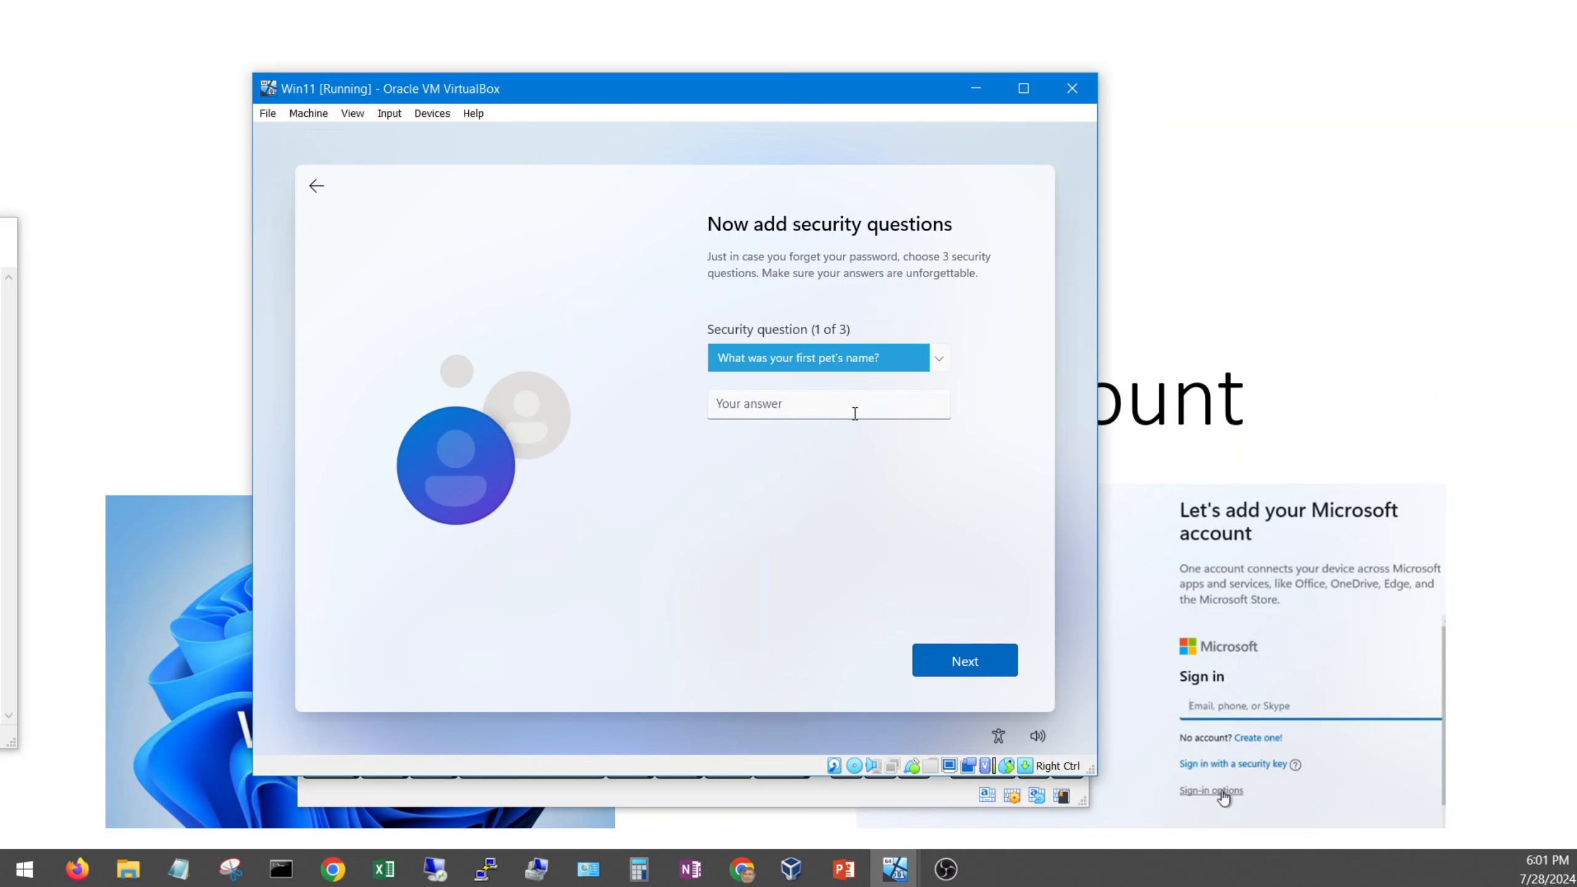
left_click(854, 412)
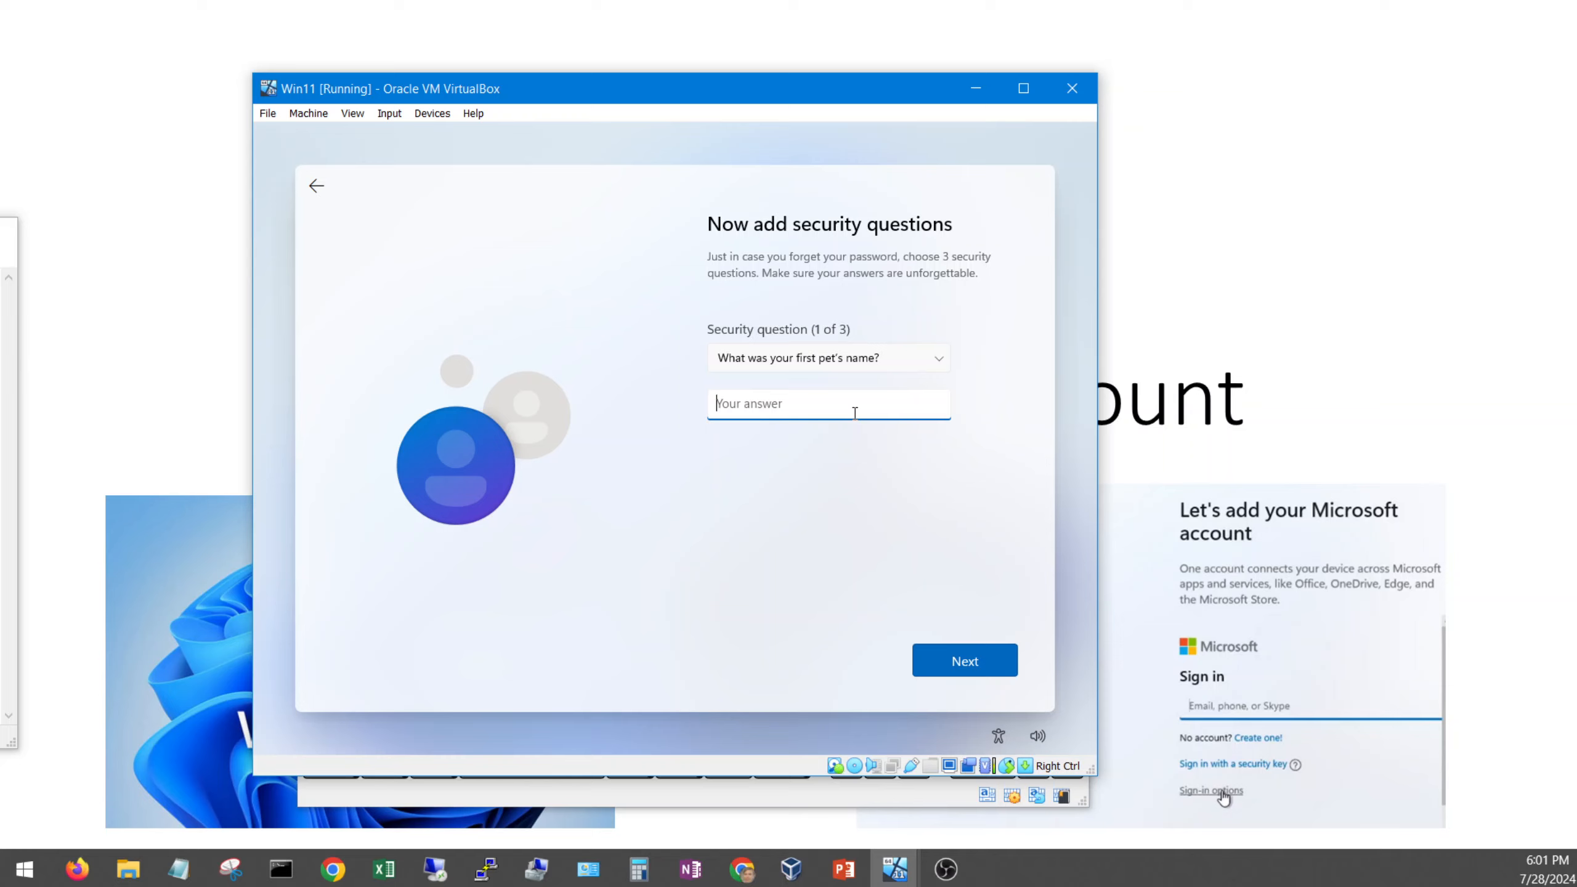
type("Doggy")
left_click(994, 652)
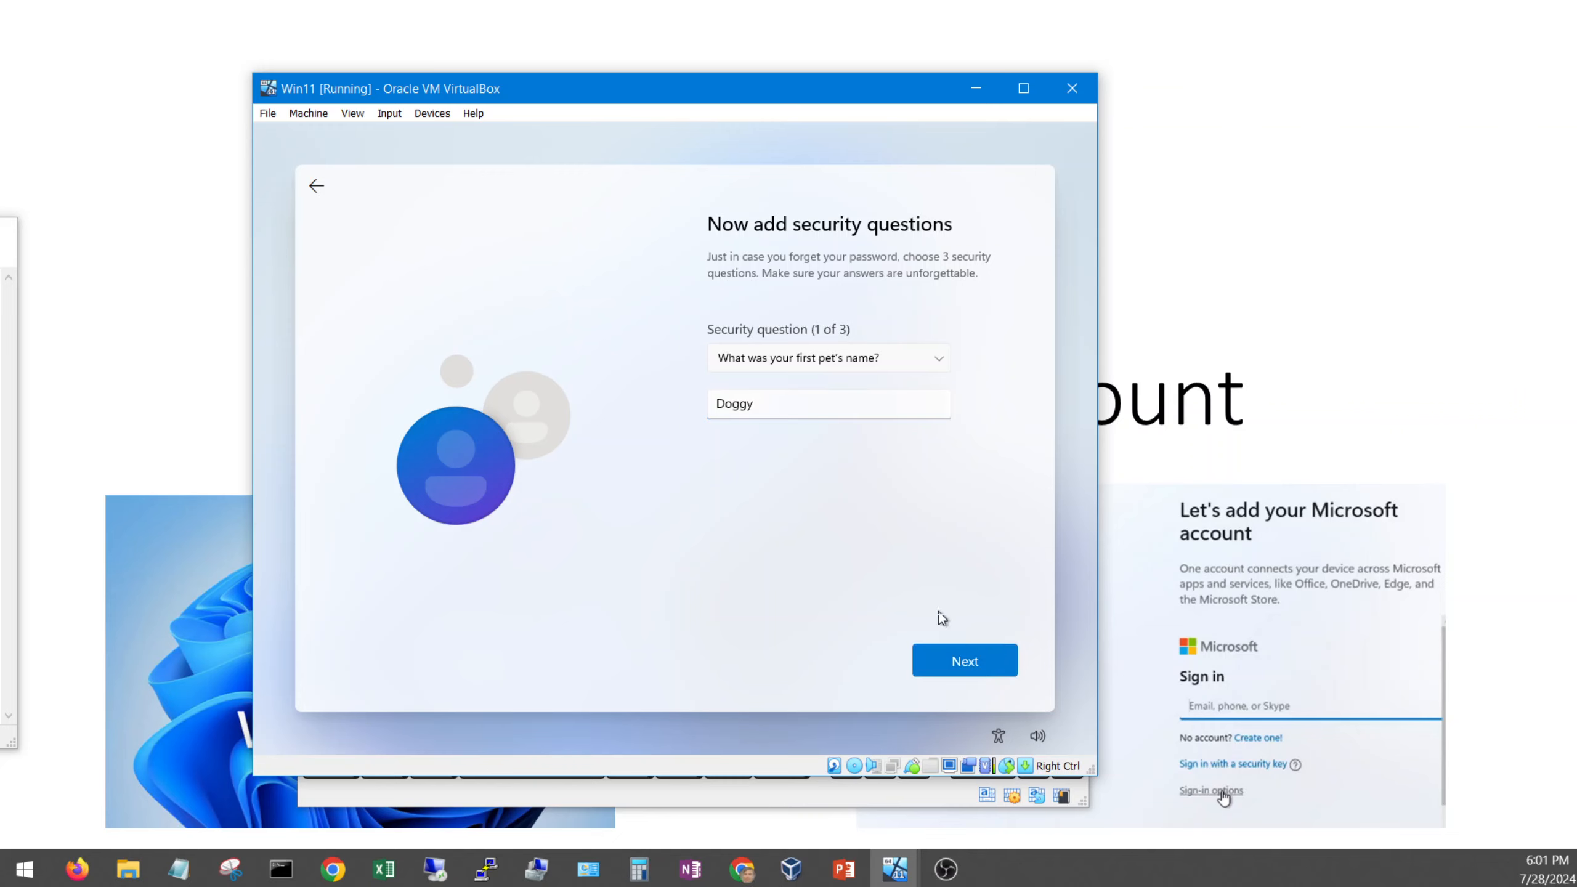
Step: Choose the birthplace city security question and enter its answer
left_click(752, 367)
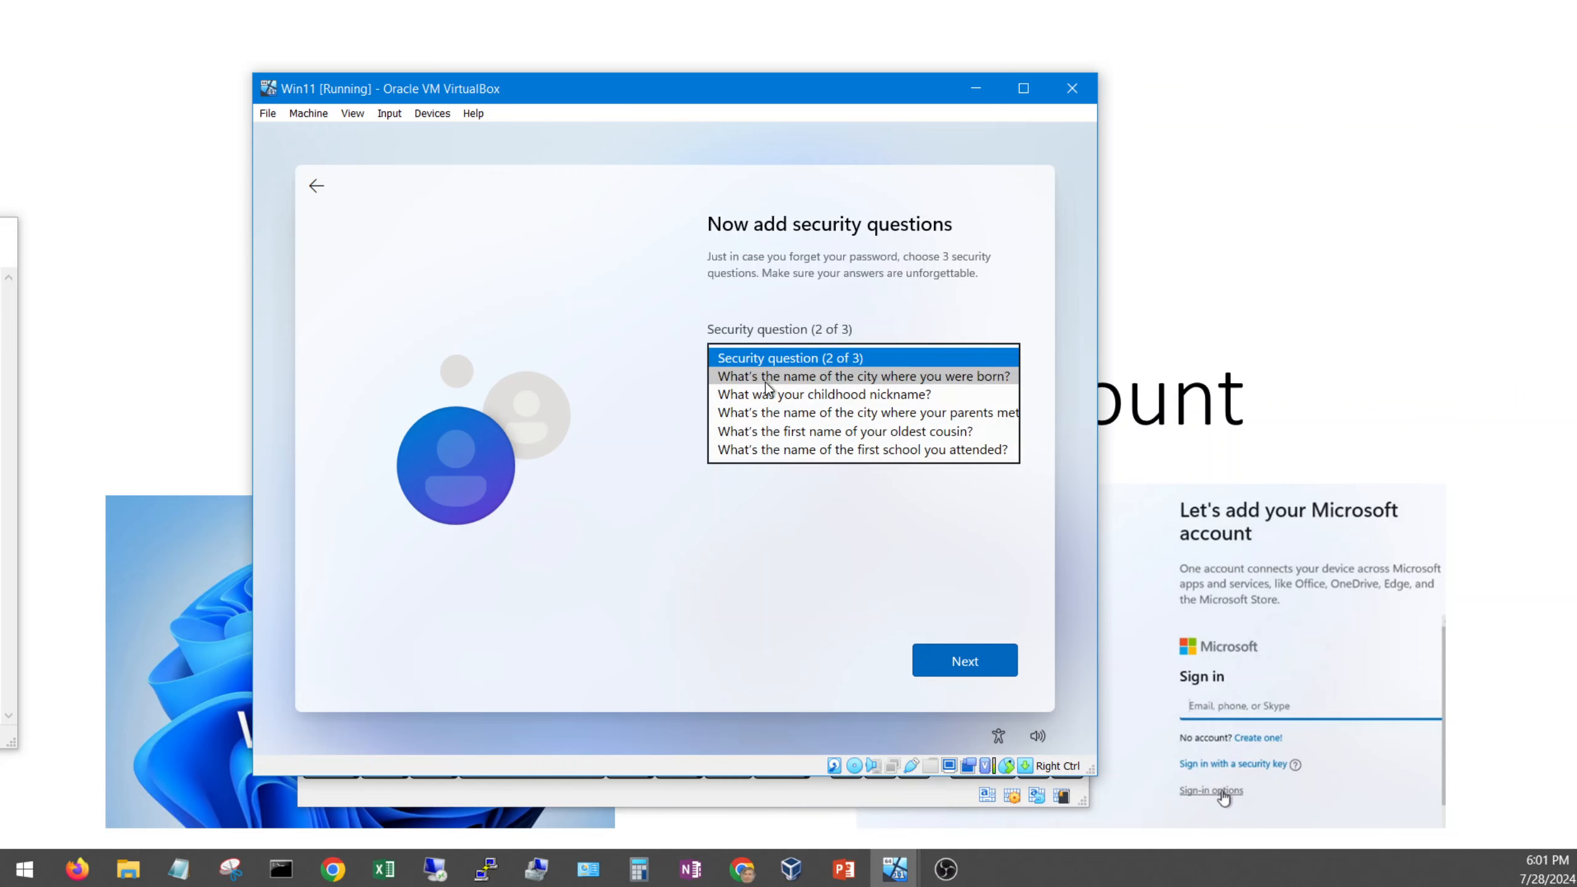
left_click(765, 382)
left_click(804, 405)
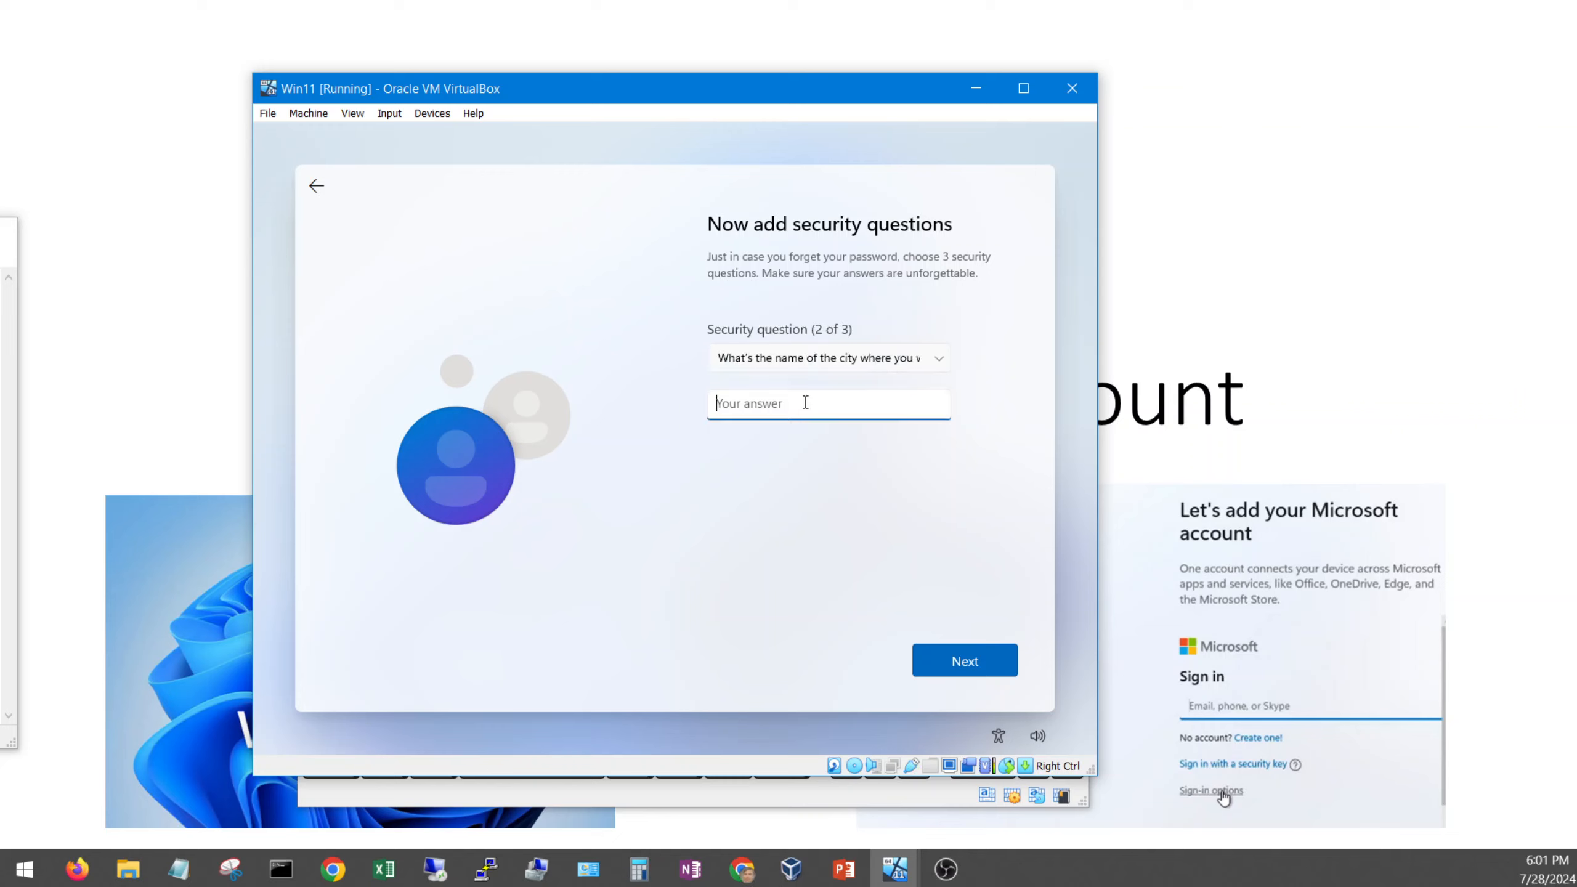
type("New York")
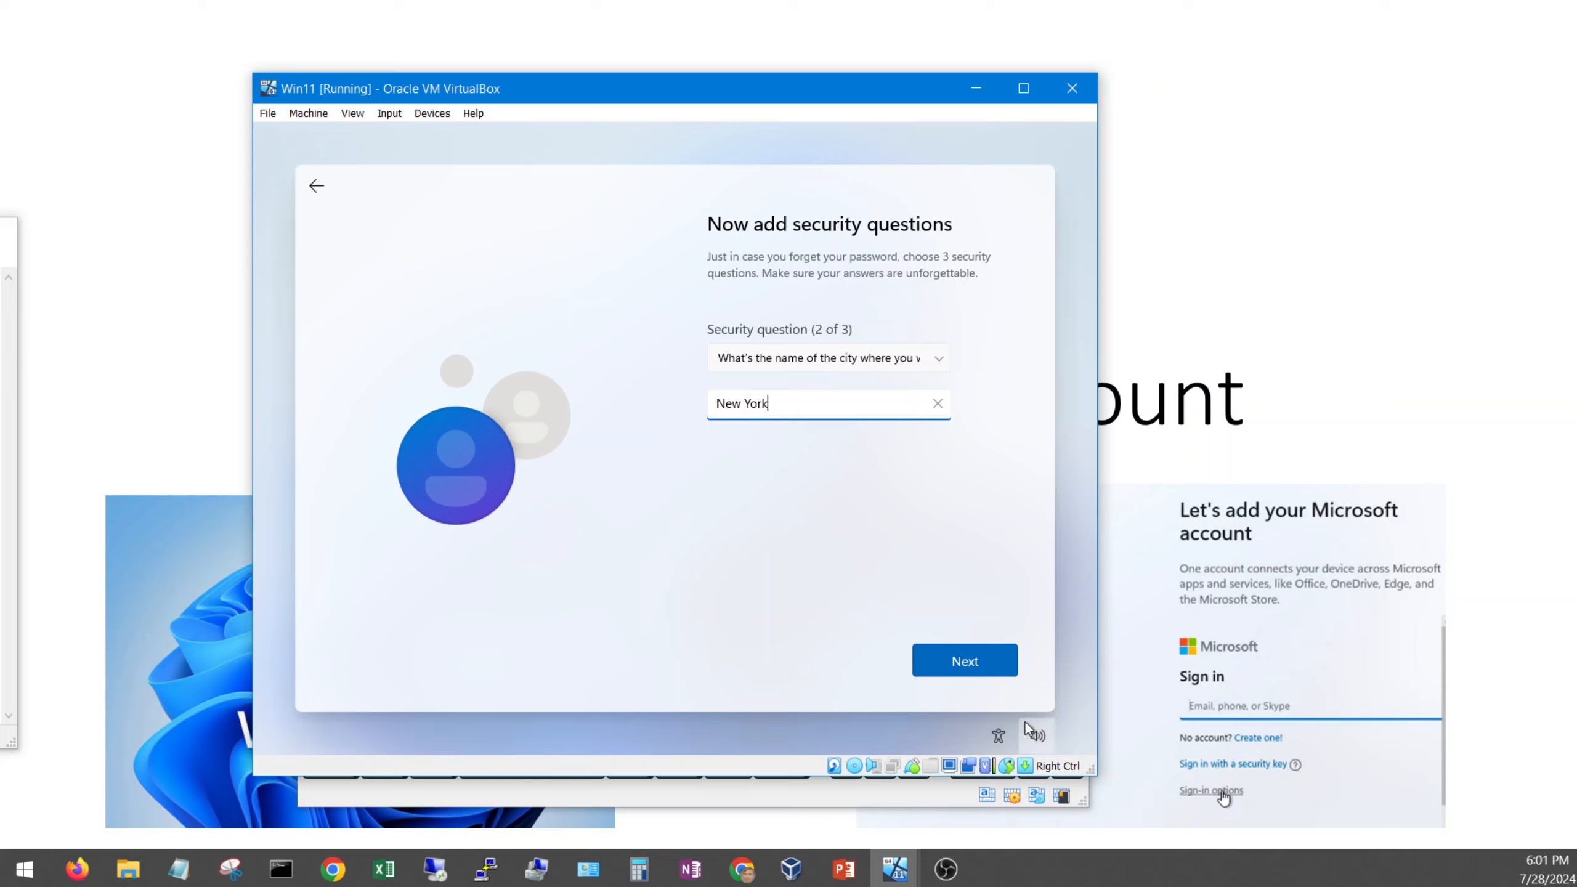
left_click(975, 668)
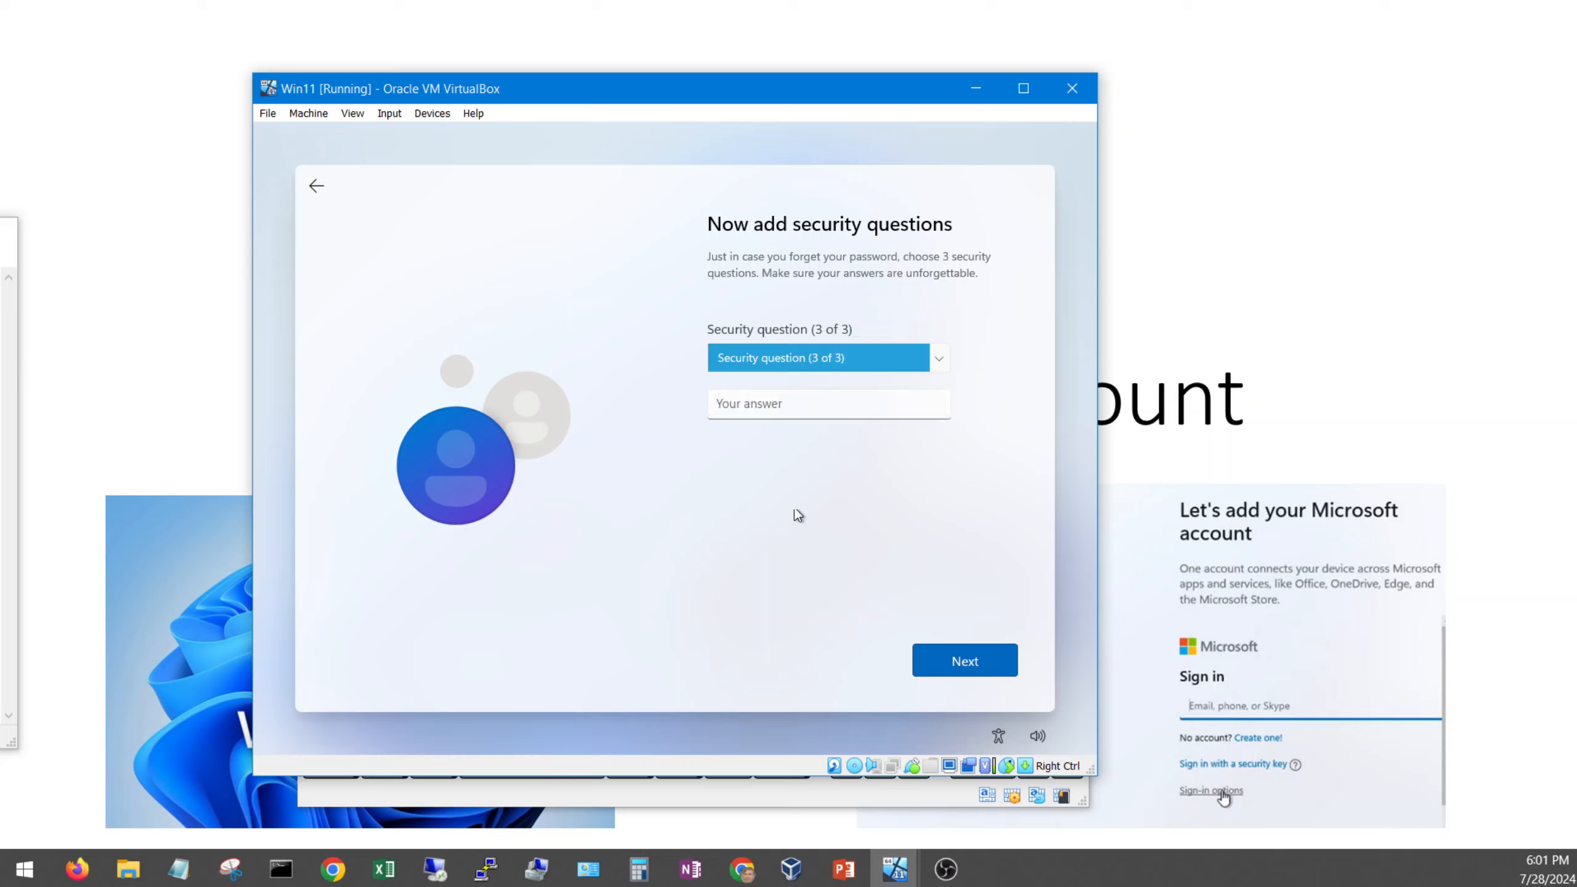
Step: Choose the childhood nickname question, enter its answer, and submit the security questions
left_click(825, 359)
left_click(835, 373)
left_click(795, 408)
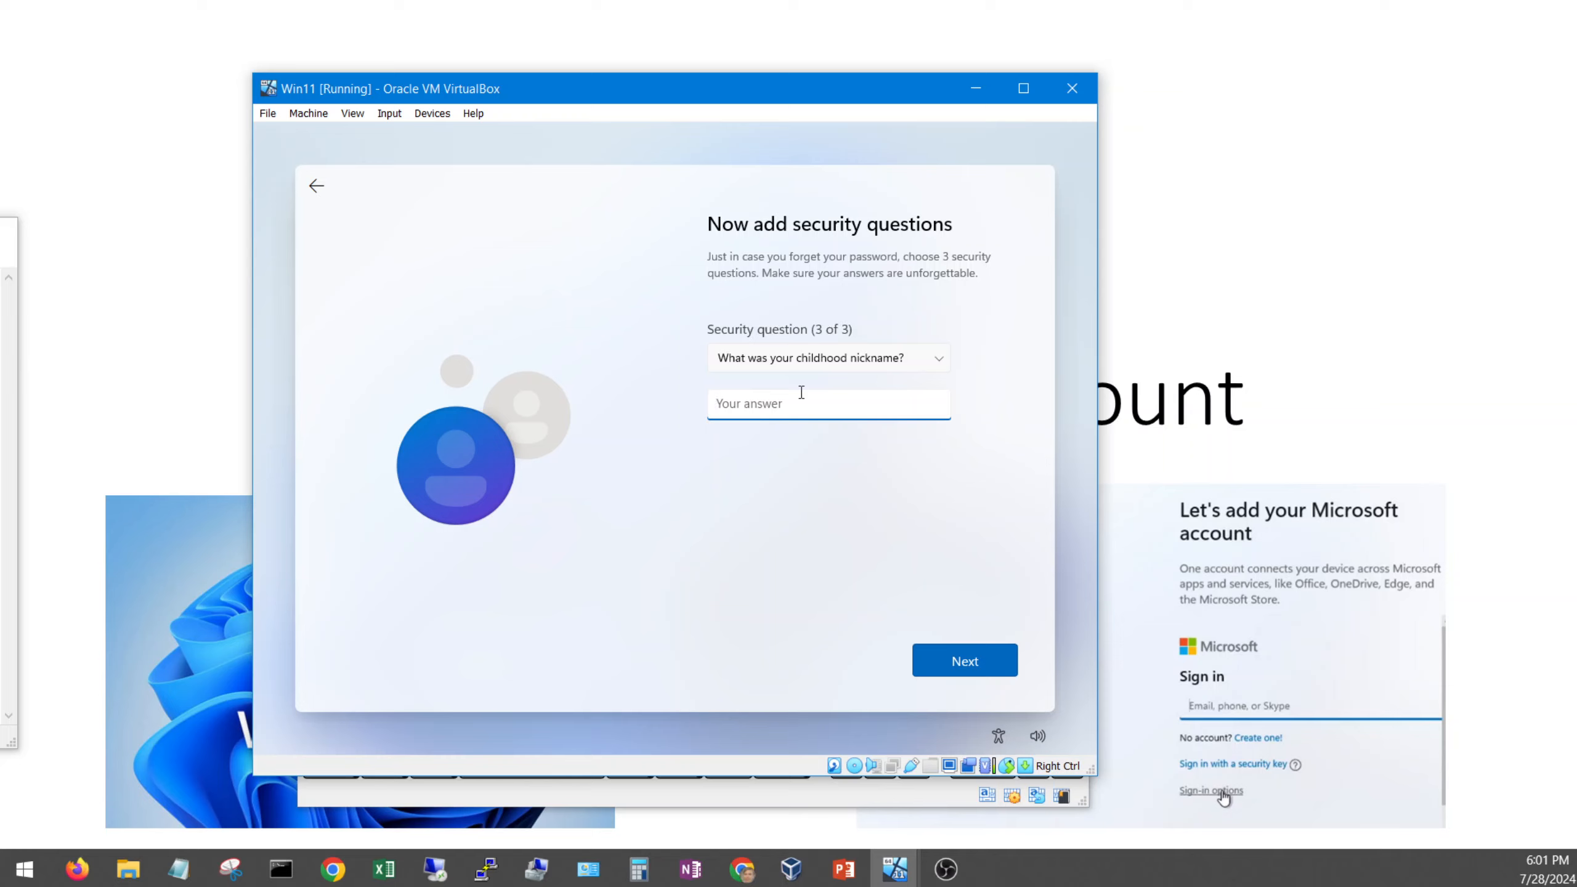
type("Good person")
left_click(981, 664)
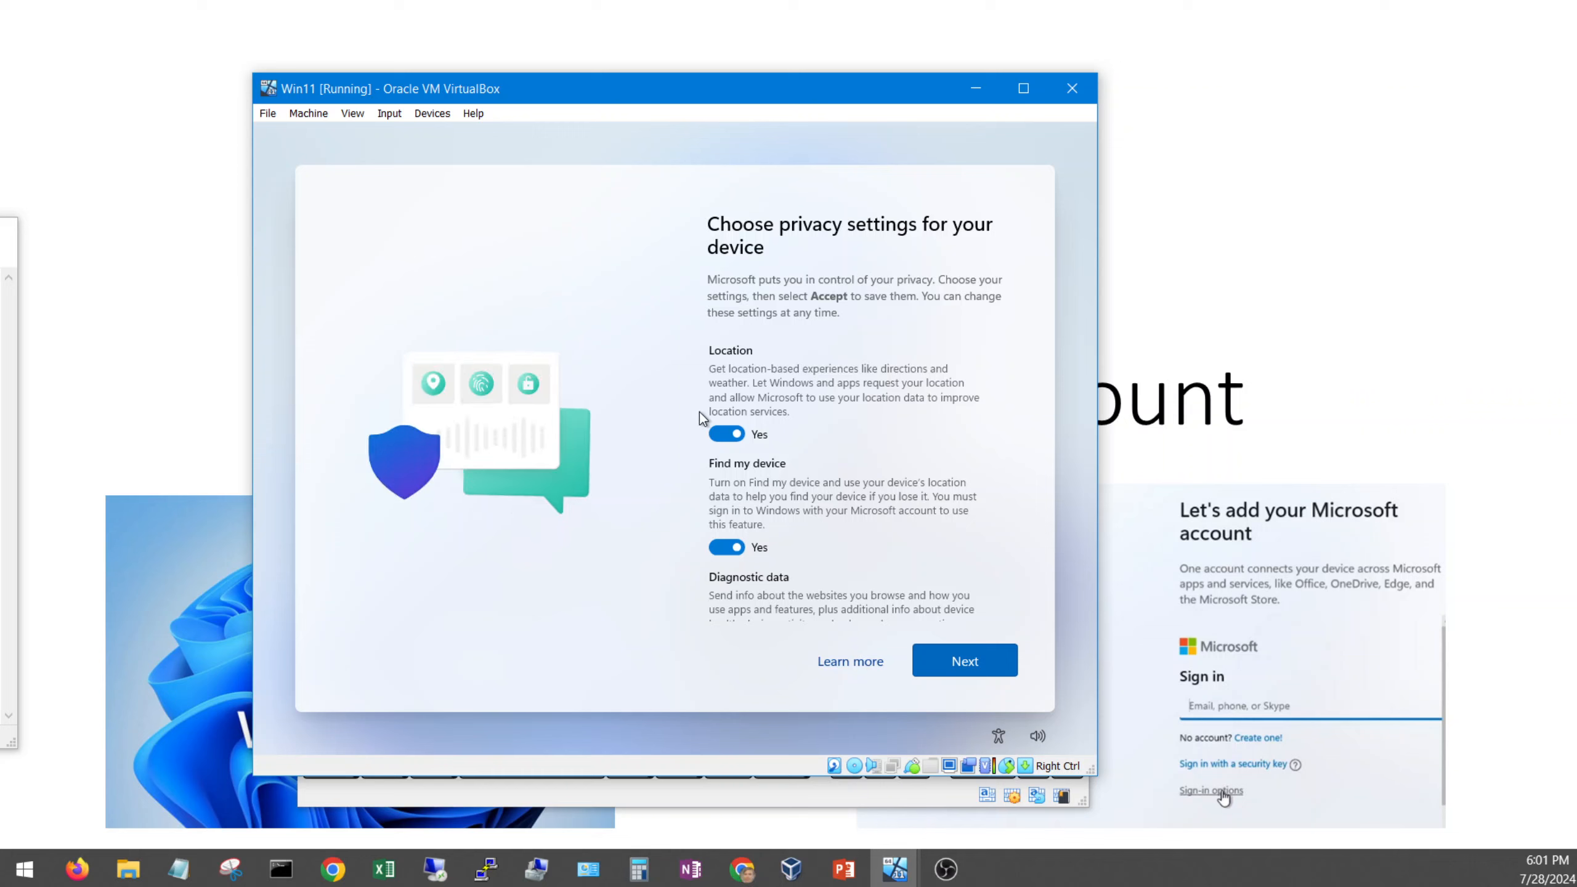
Step: Turn off all privacy options, set diagnostic data to Required only, and accept
left_click(727, 432)
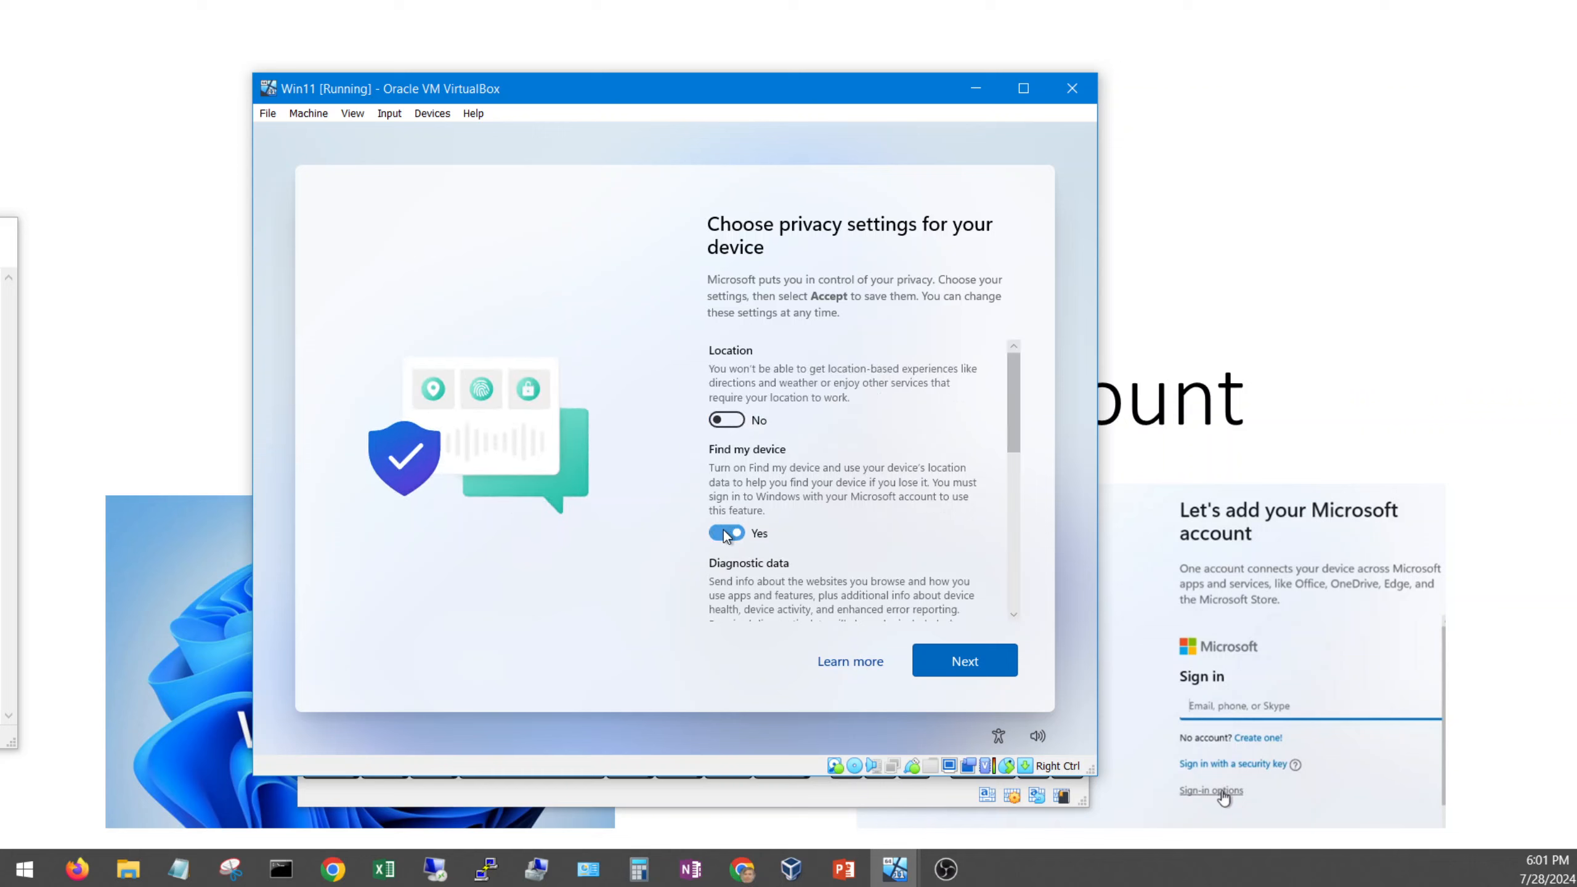
left_click(725, 532)
left_click_drag(1020, 404, 1025, 448)
left_click(725, 492)
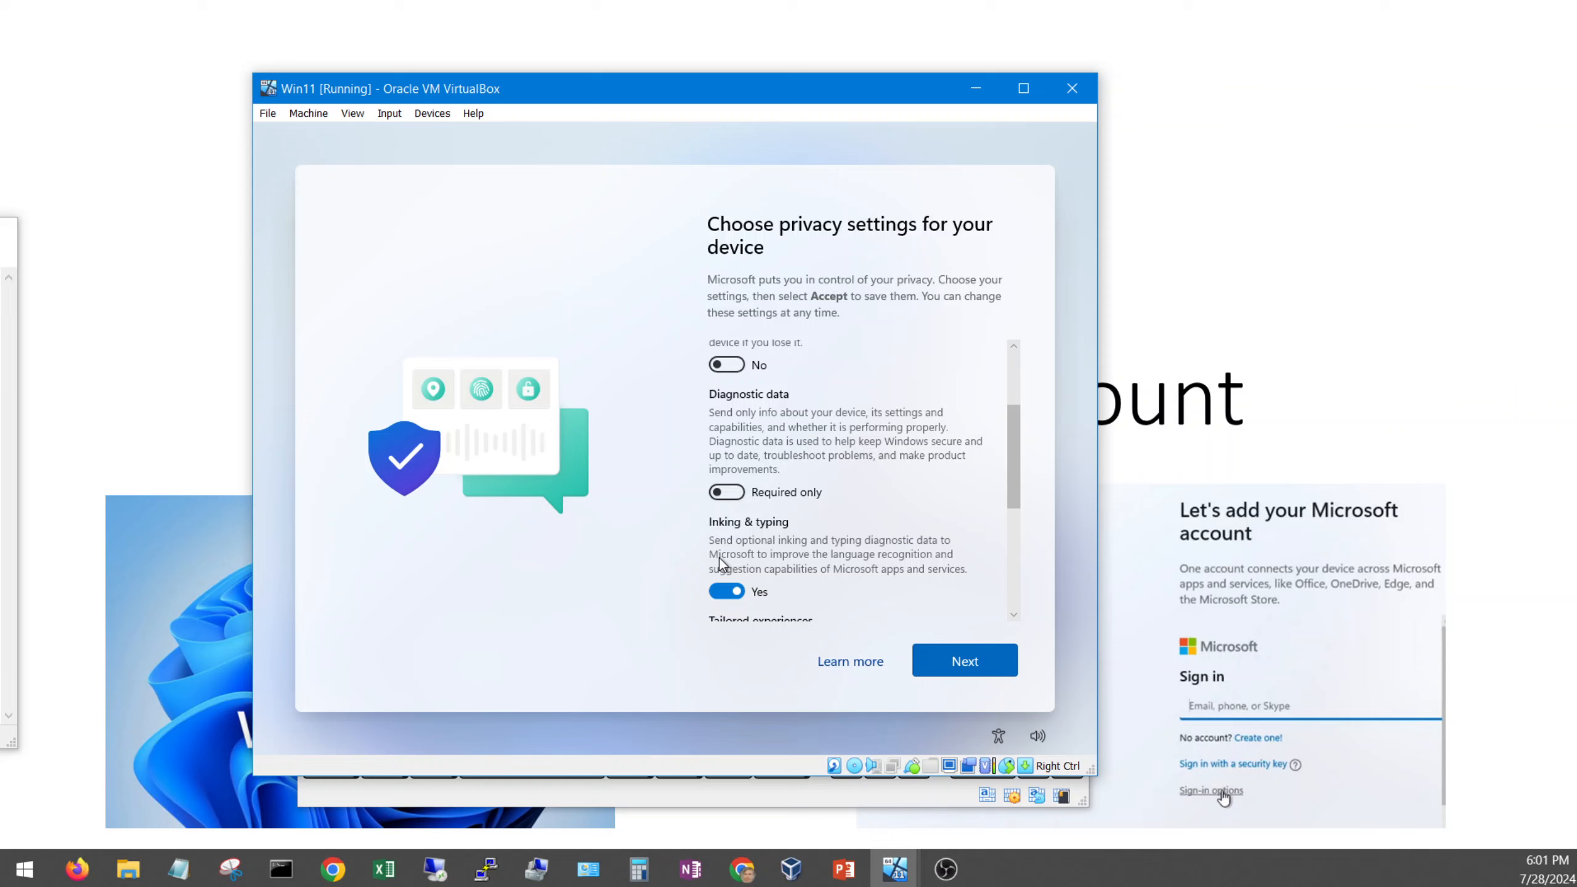
left_click(725, 591)
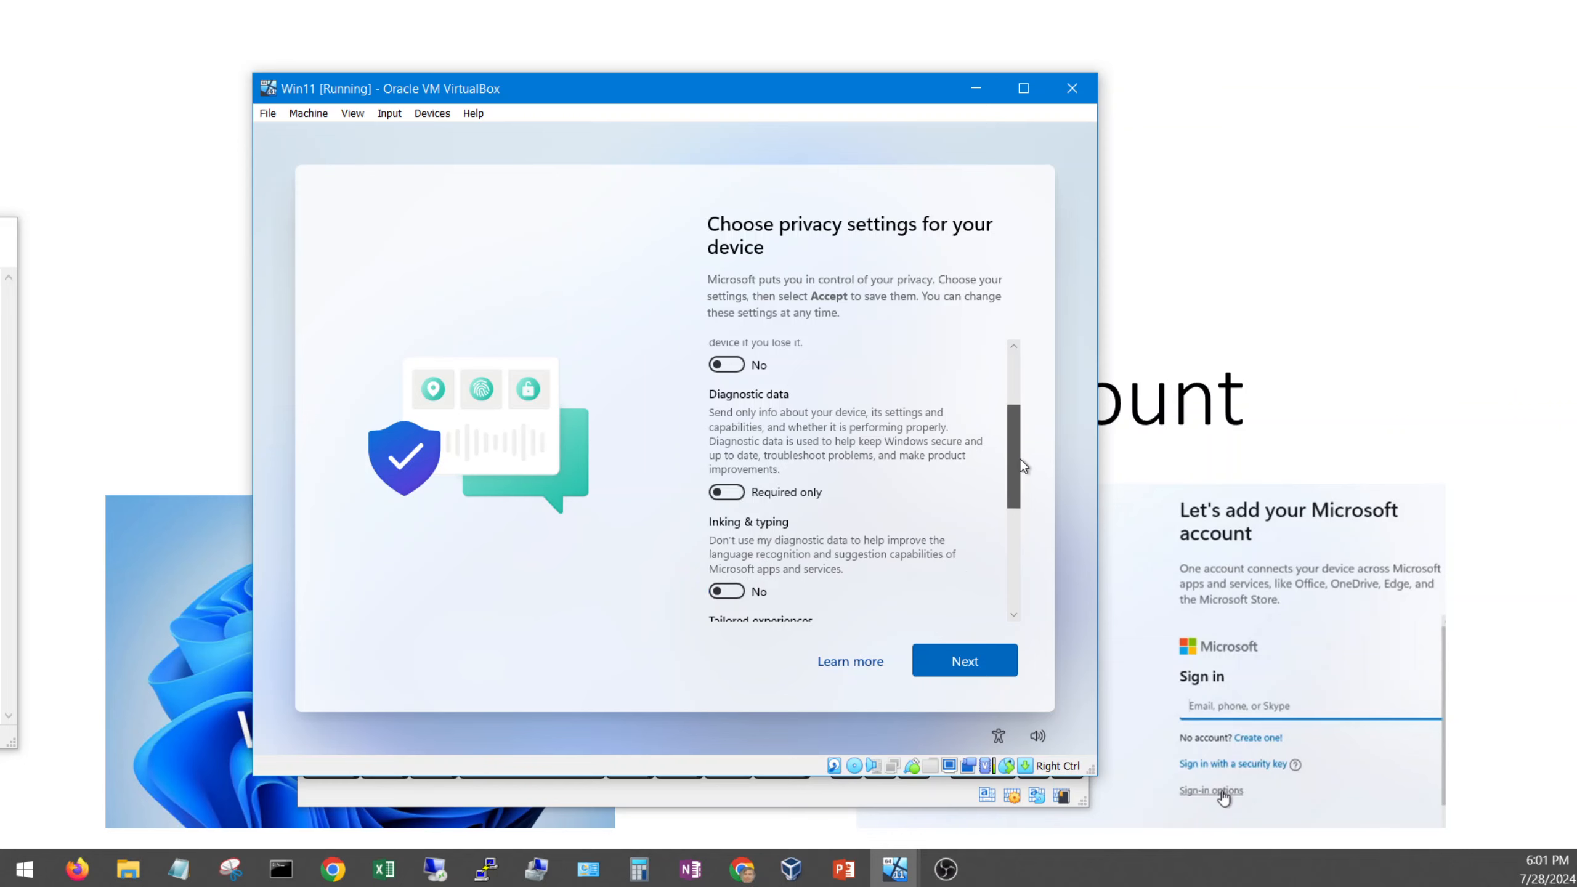
left_click_drag(1015, 458, 1013, 543)
left_click(713, 471)
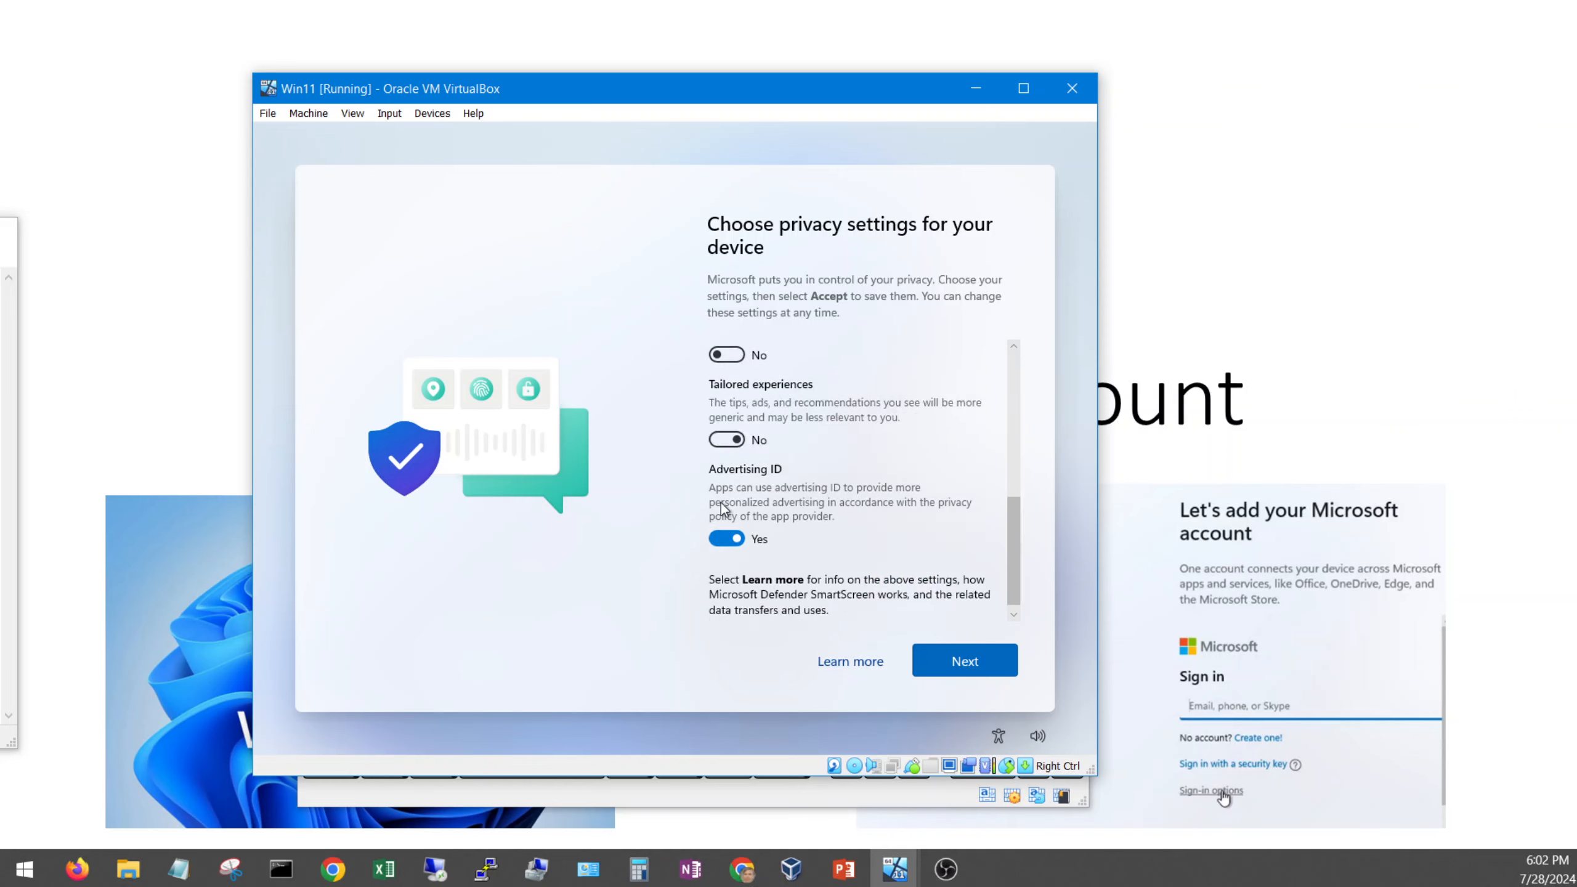
left_click(724, 537)
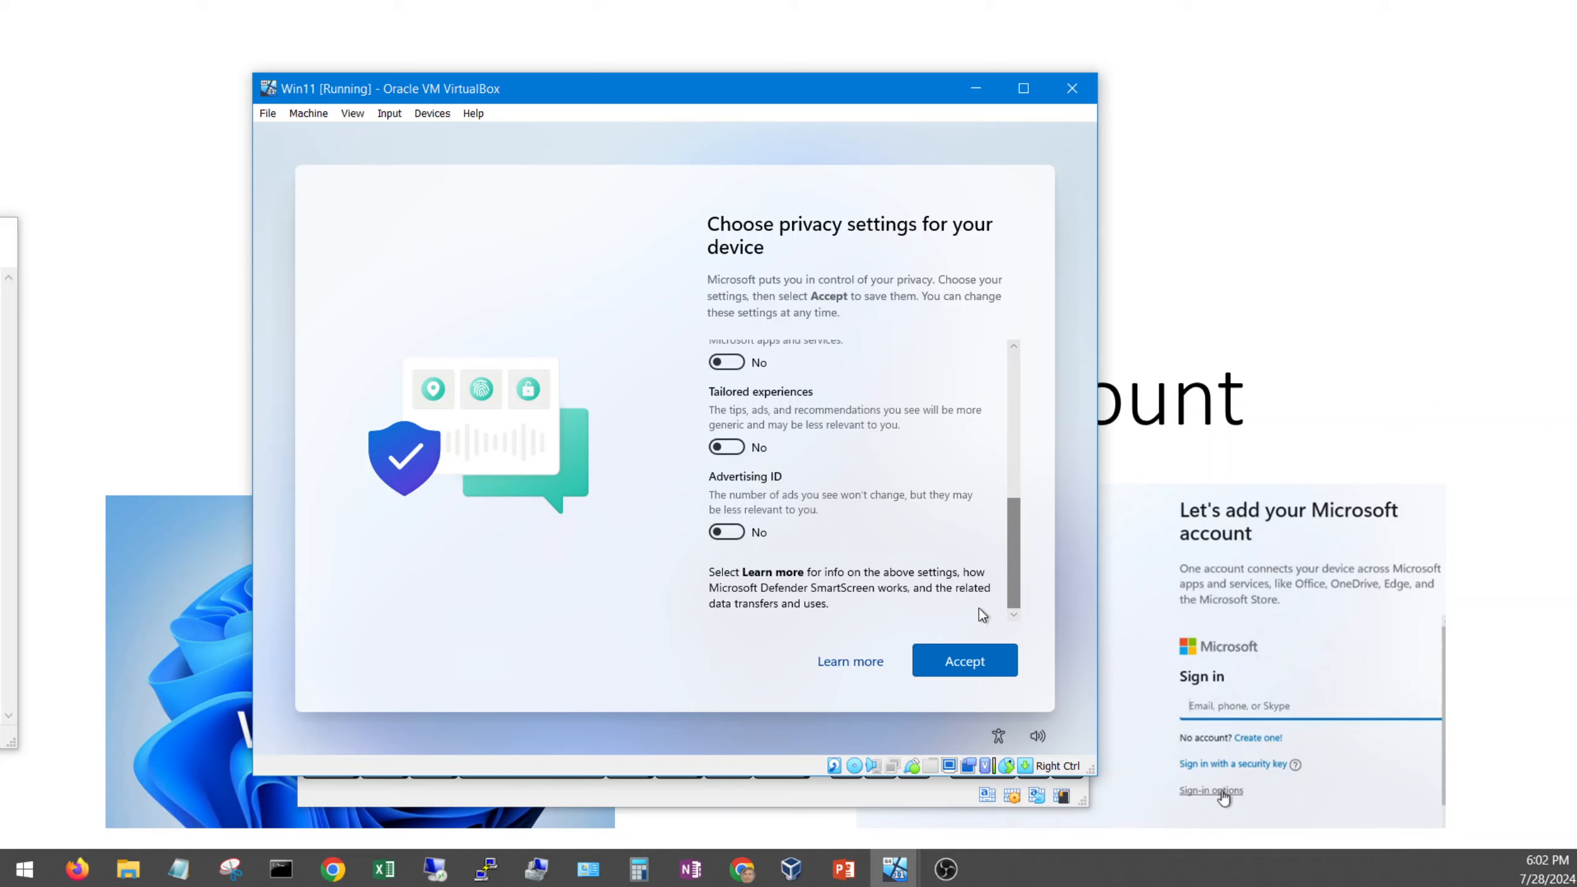
left_click(966, 661)
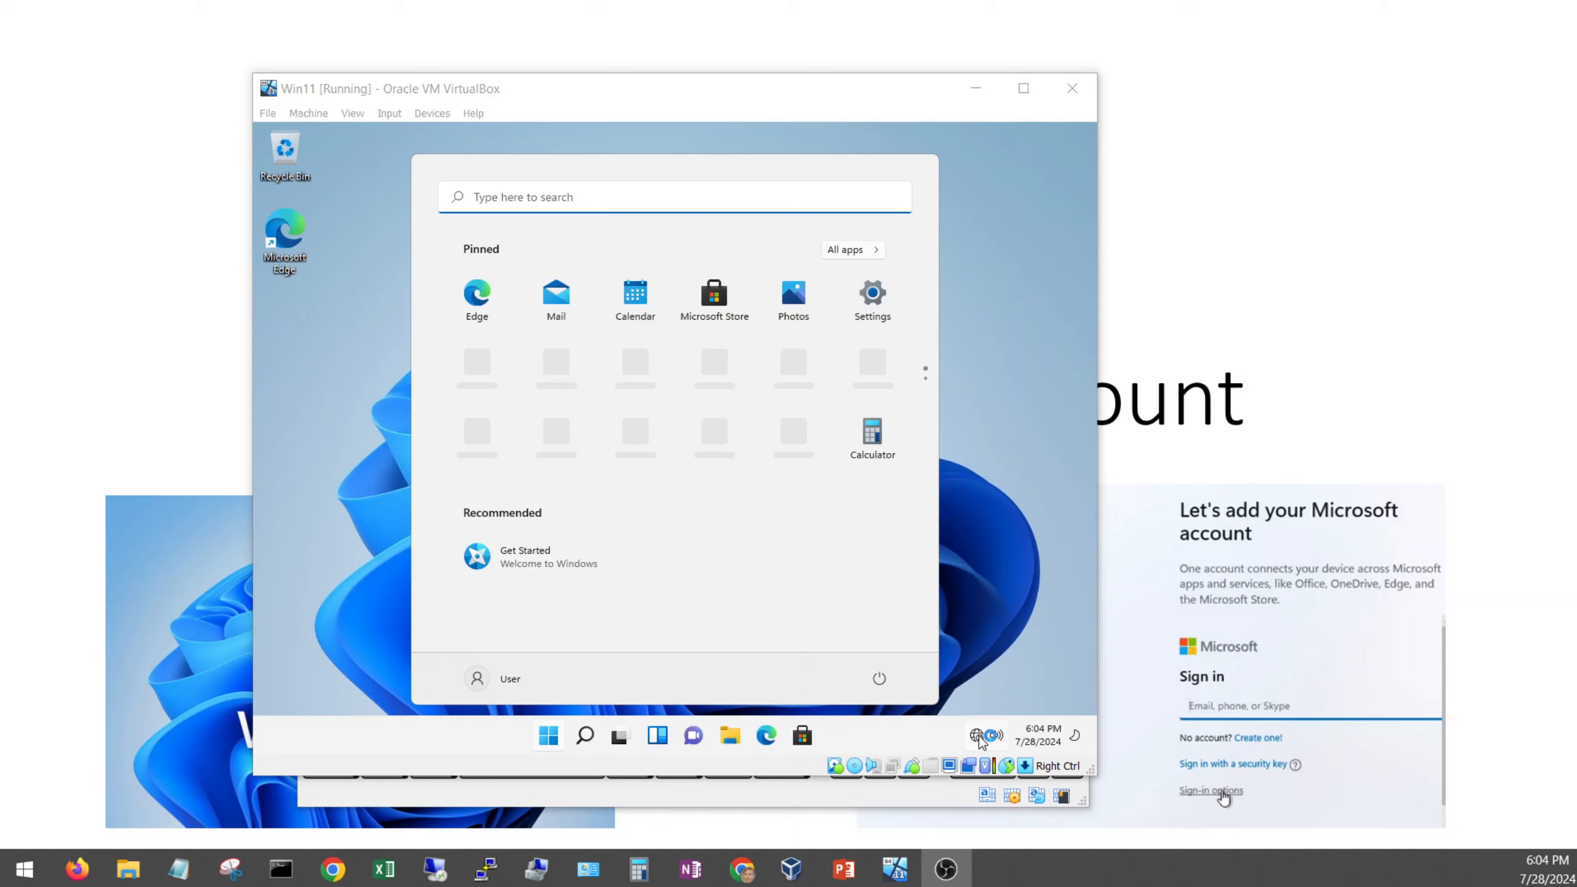
right_click(892, 766)
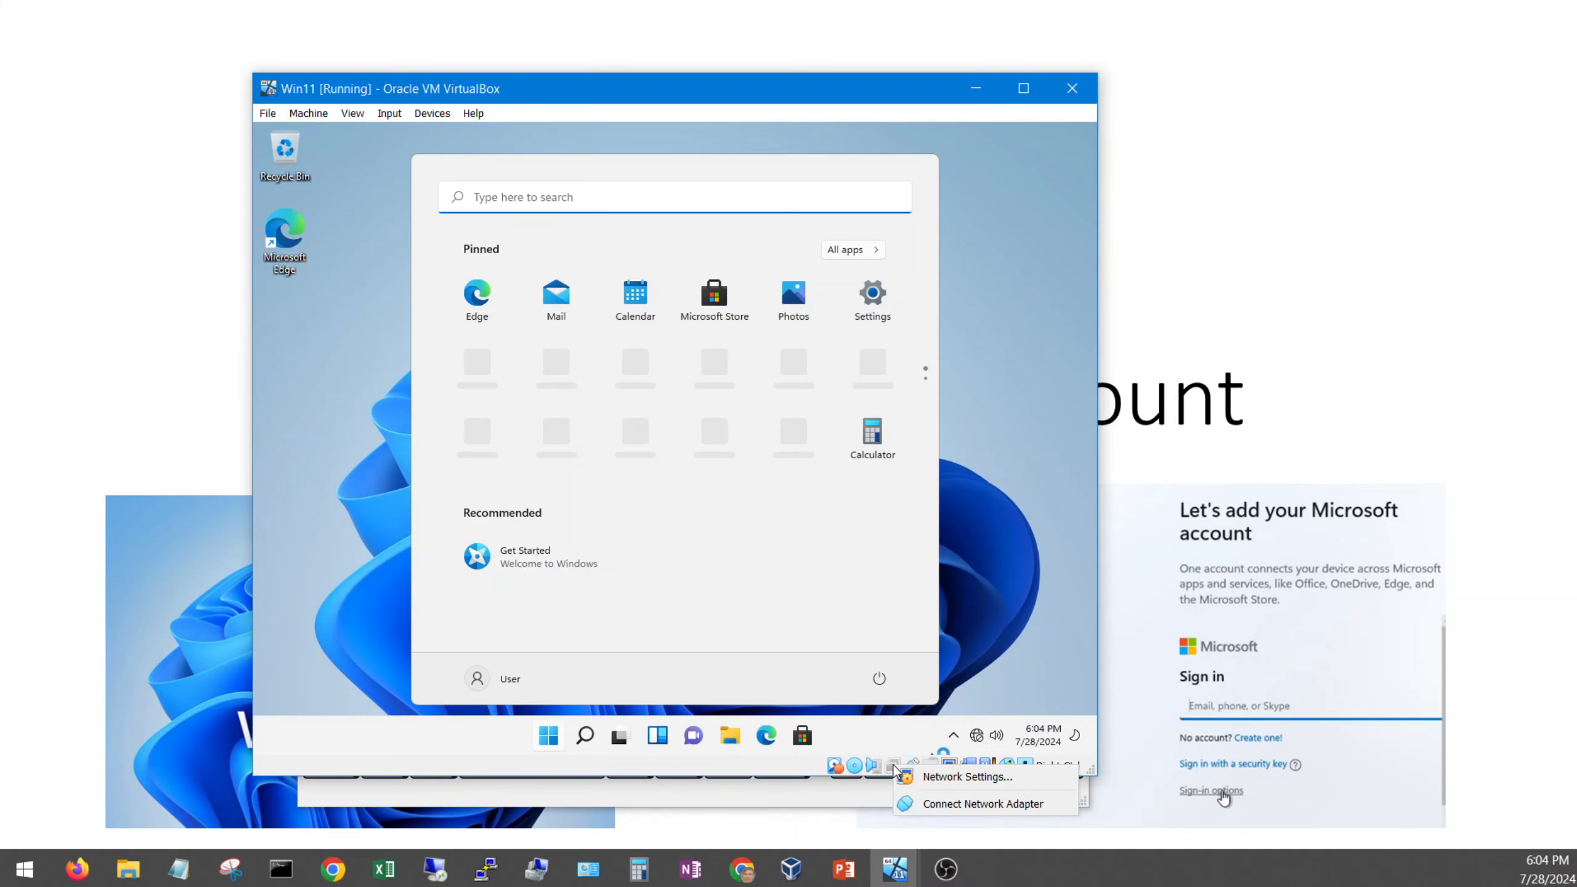
left_click(937, 778)
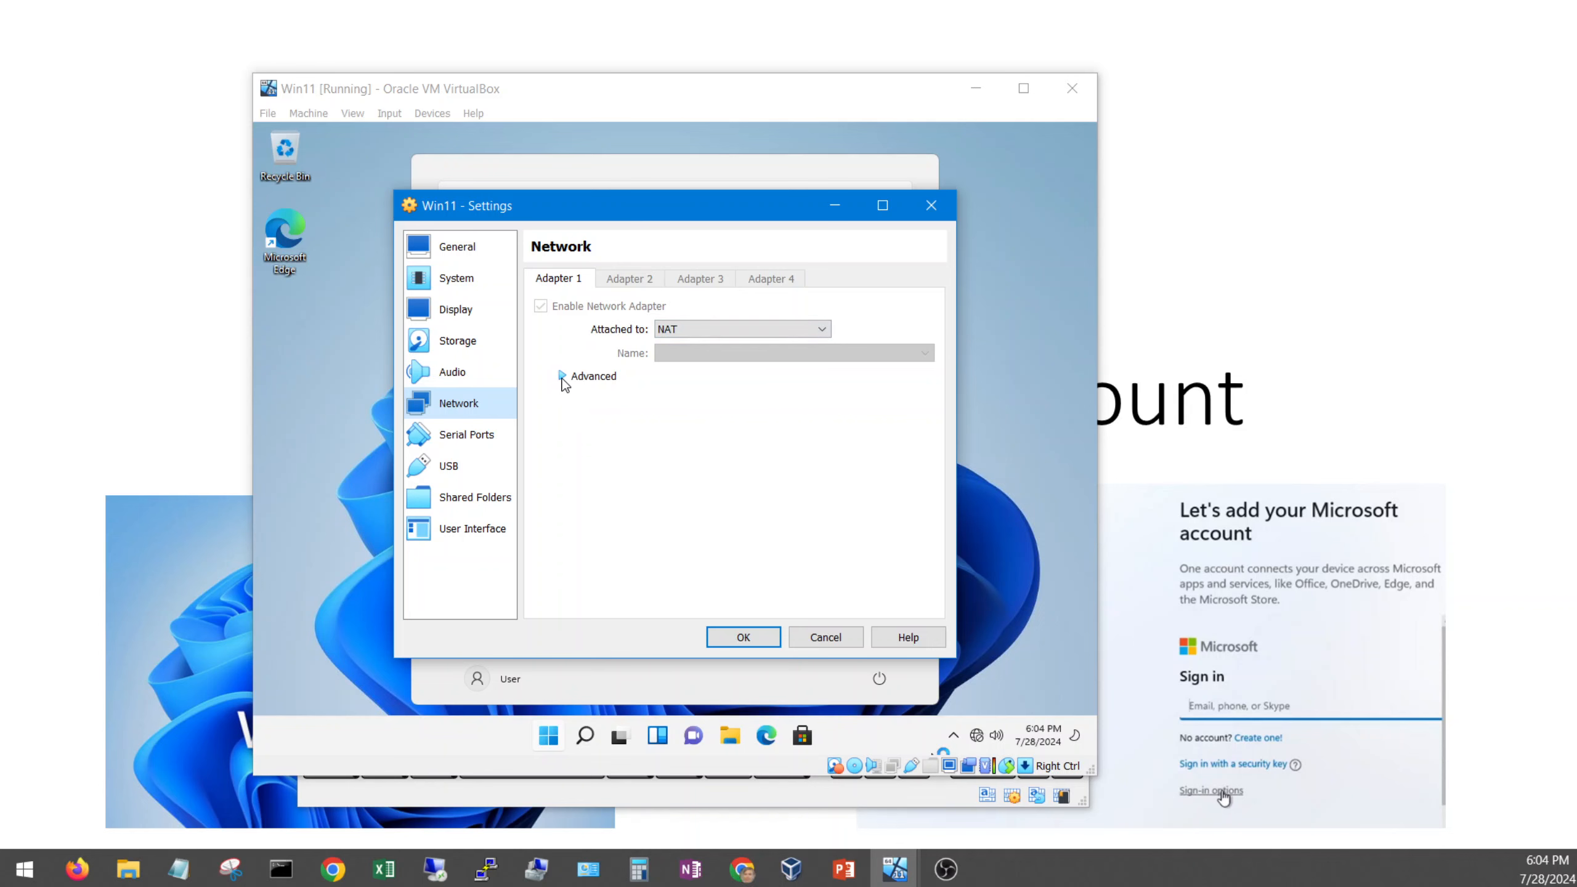
left_click(562, 378)
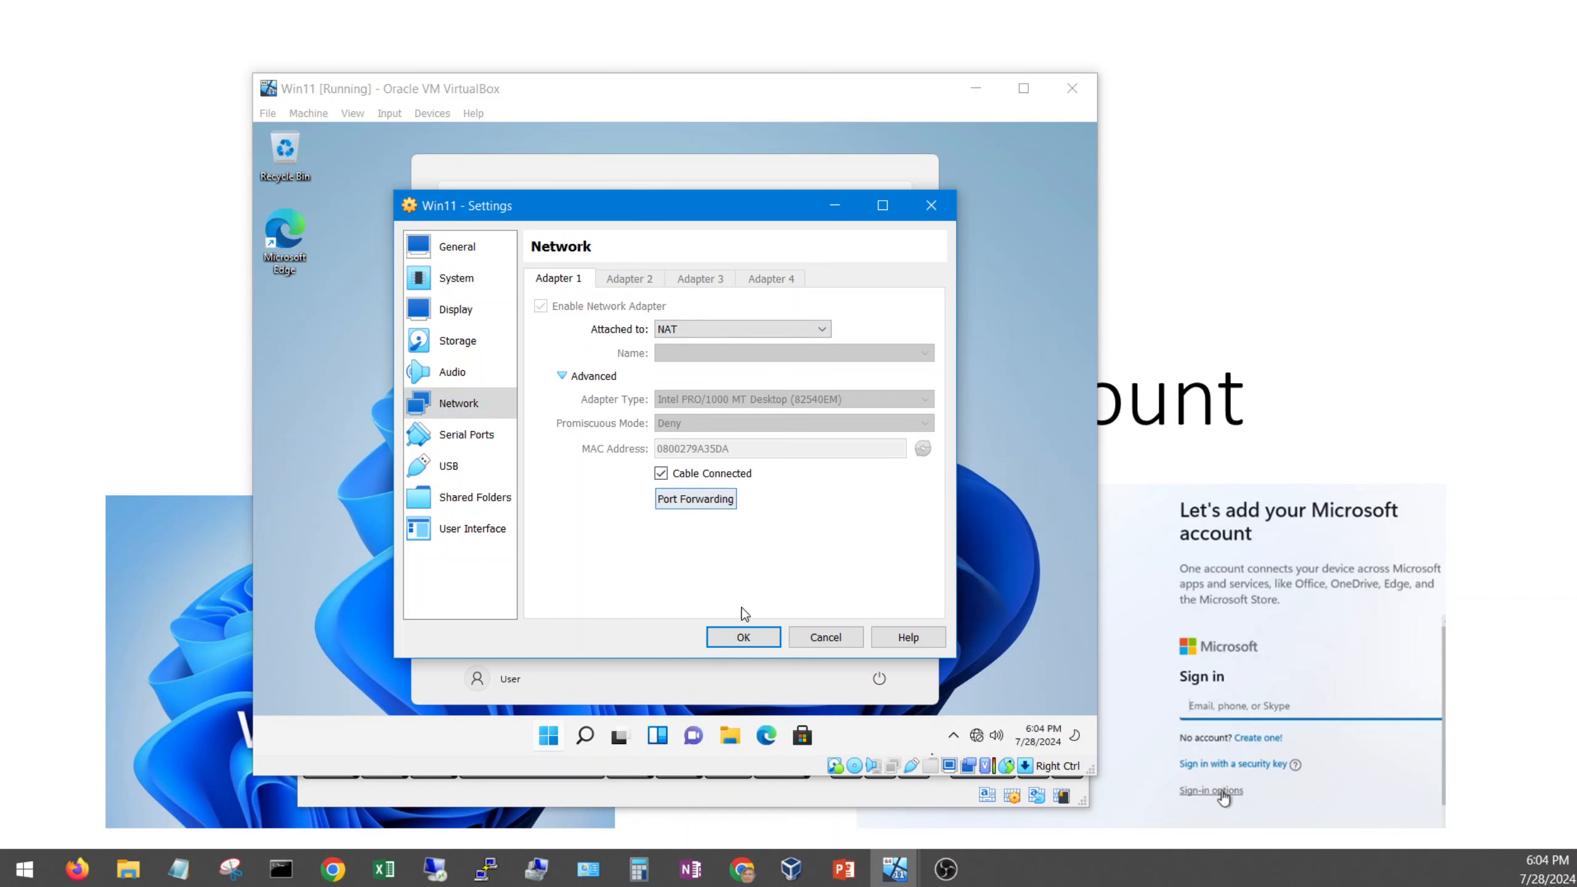
left_click(748, 637)
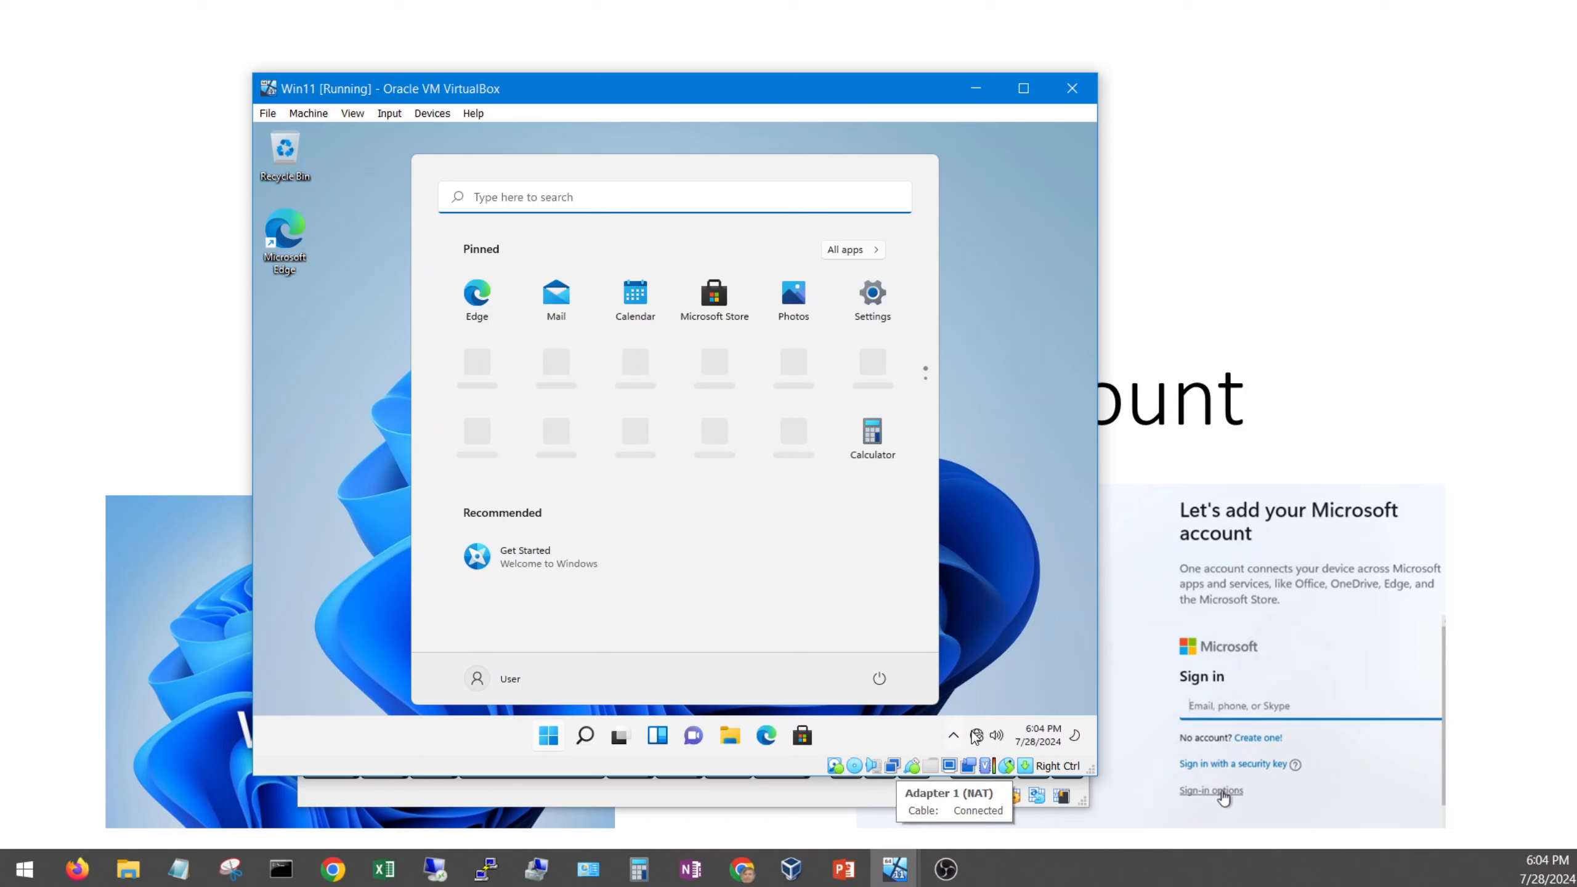
mouse_move(981, 739)
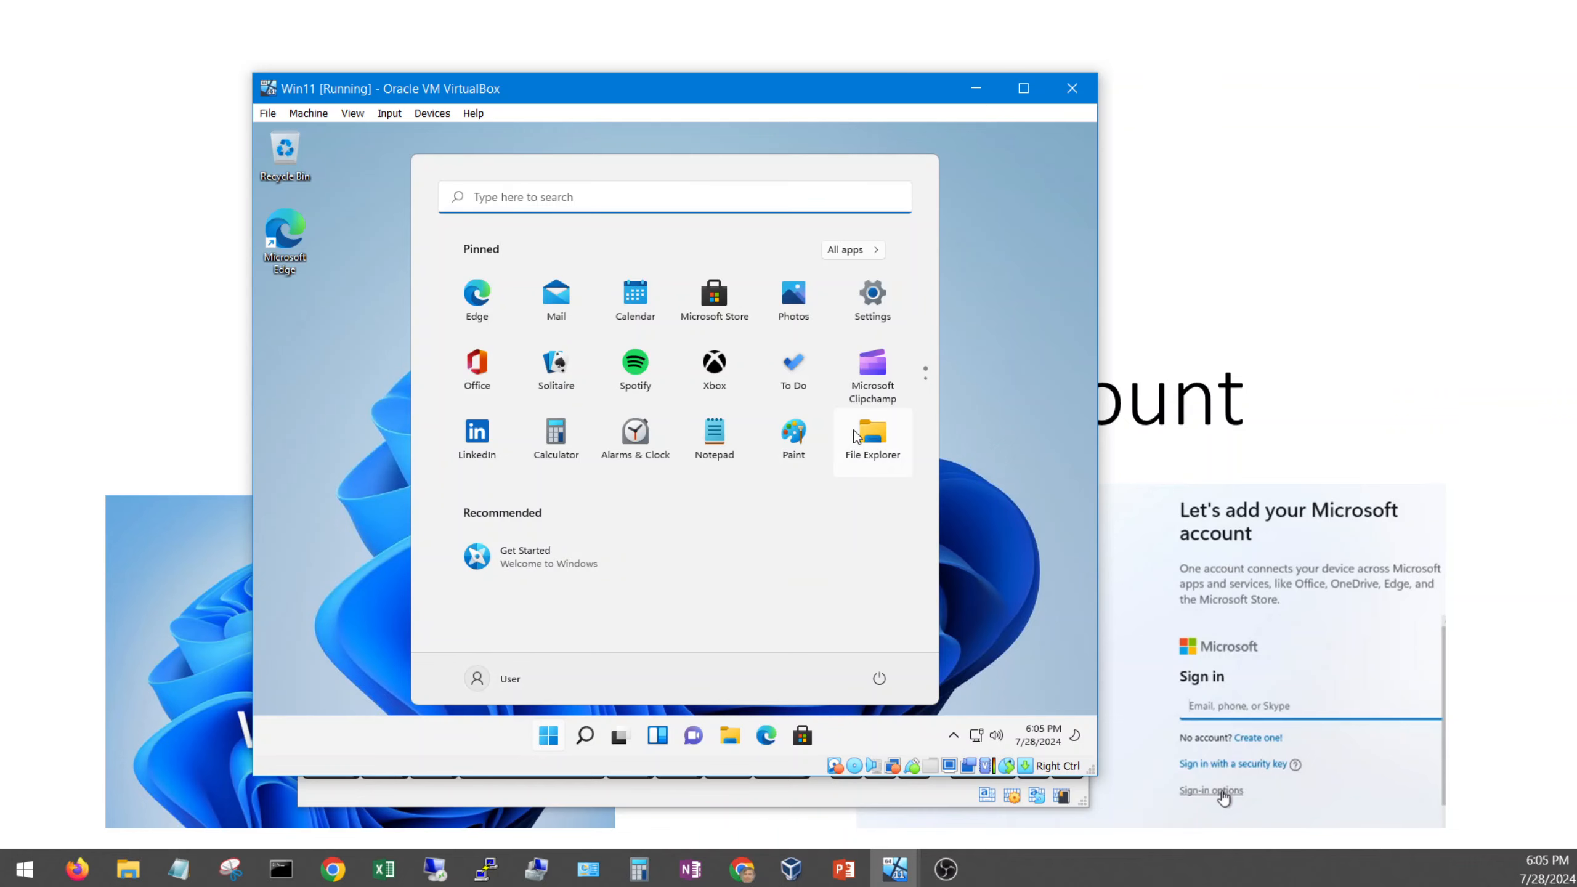
Step: Close the Start menu, open File Explorer, and launch Microsoft Edge
key("Escape")
key("super+e")
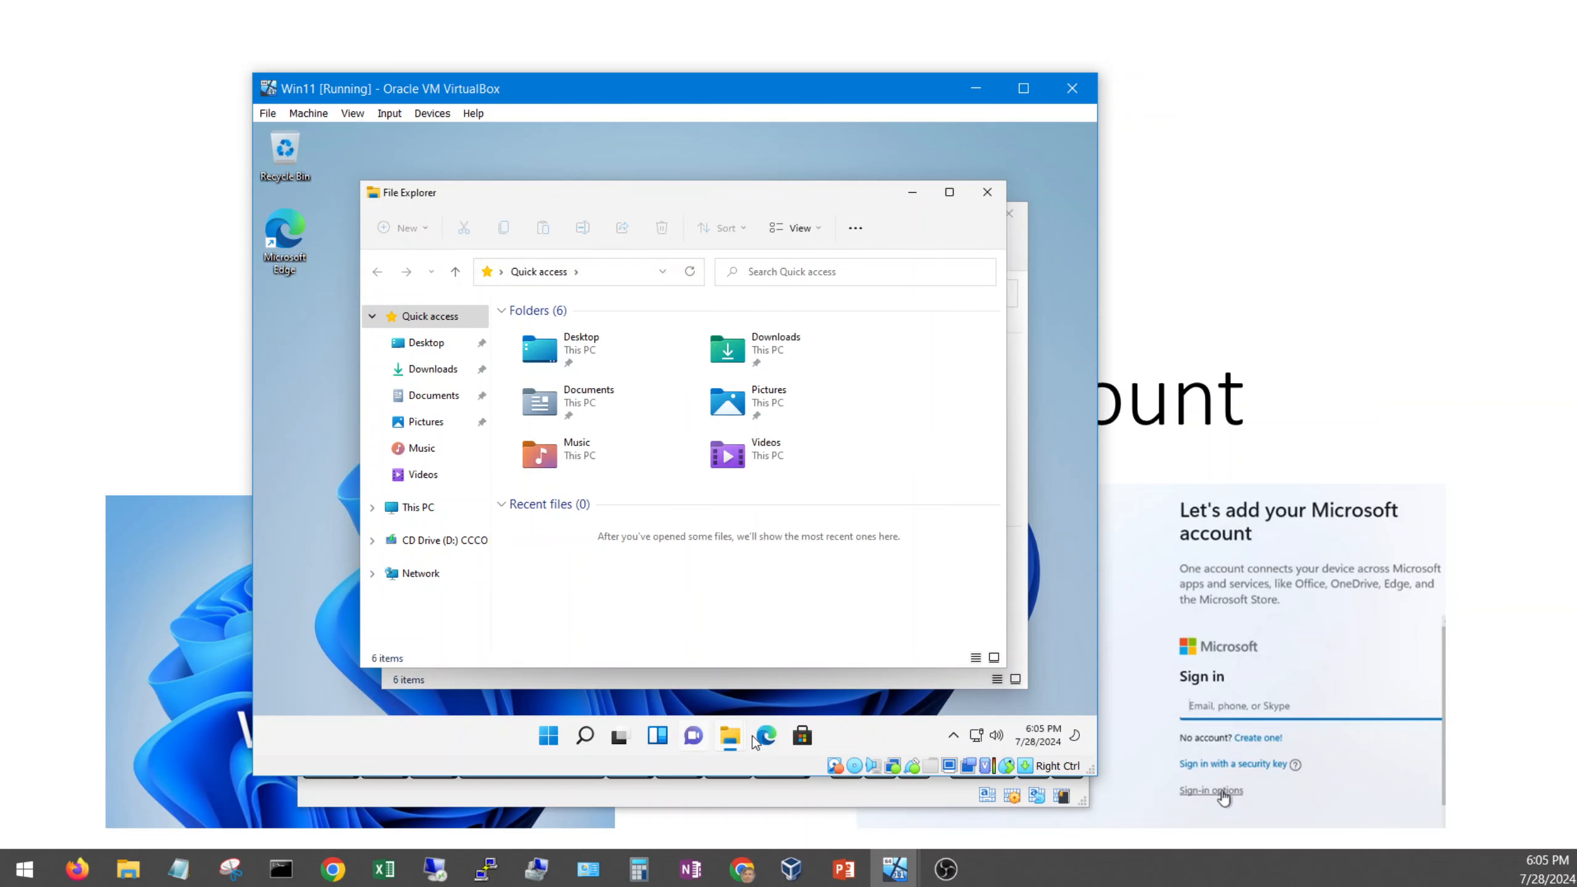
left_click(717, 132)
key("super+2")
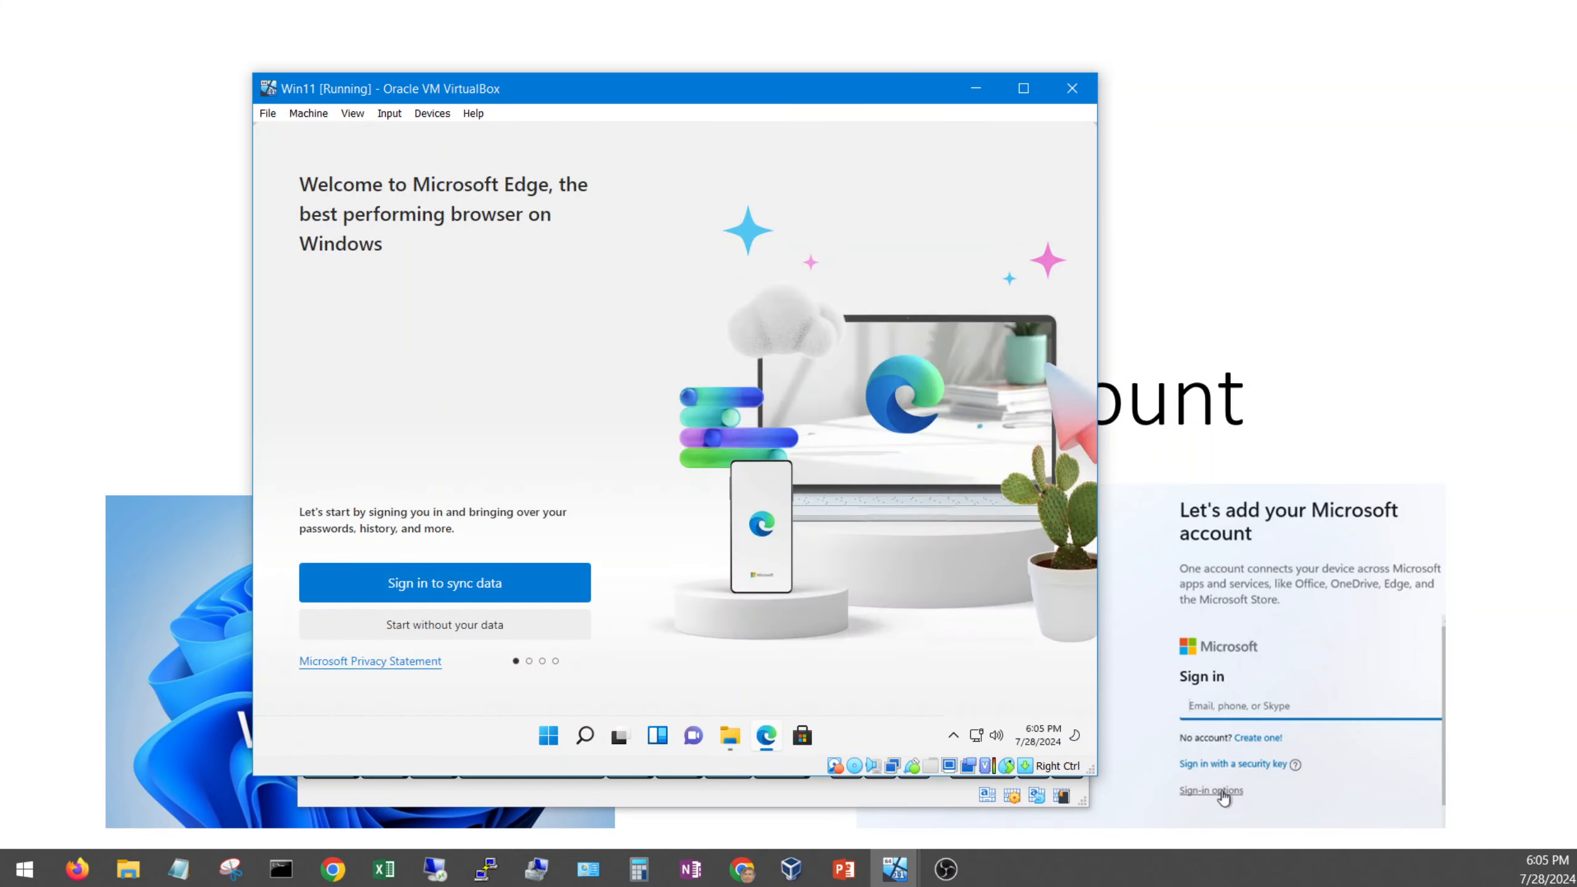
Step: Skip Edge sign-in, start without your data, and confirm the browsing preference
left_click(516, 622)
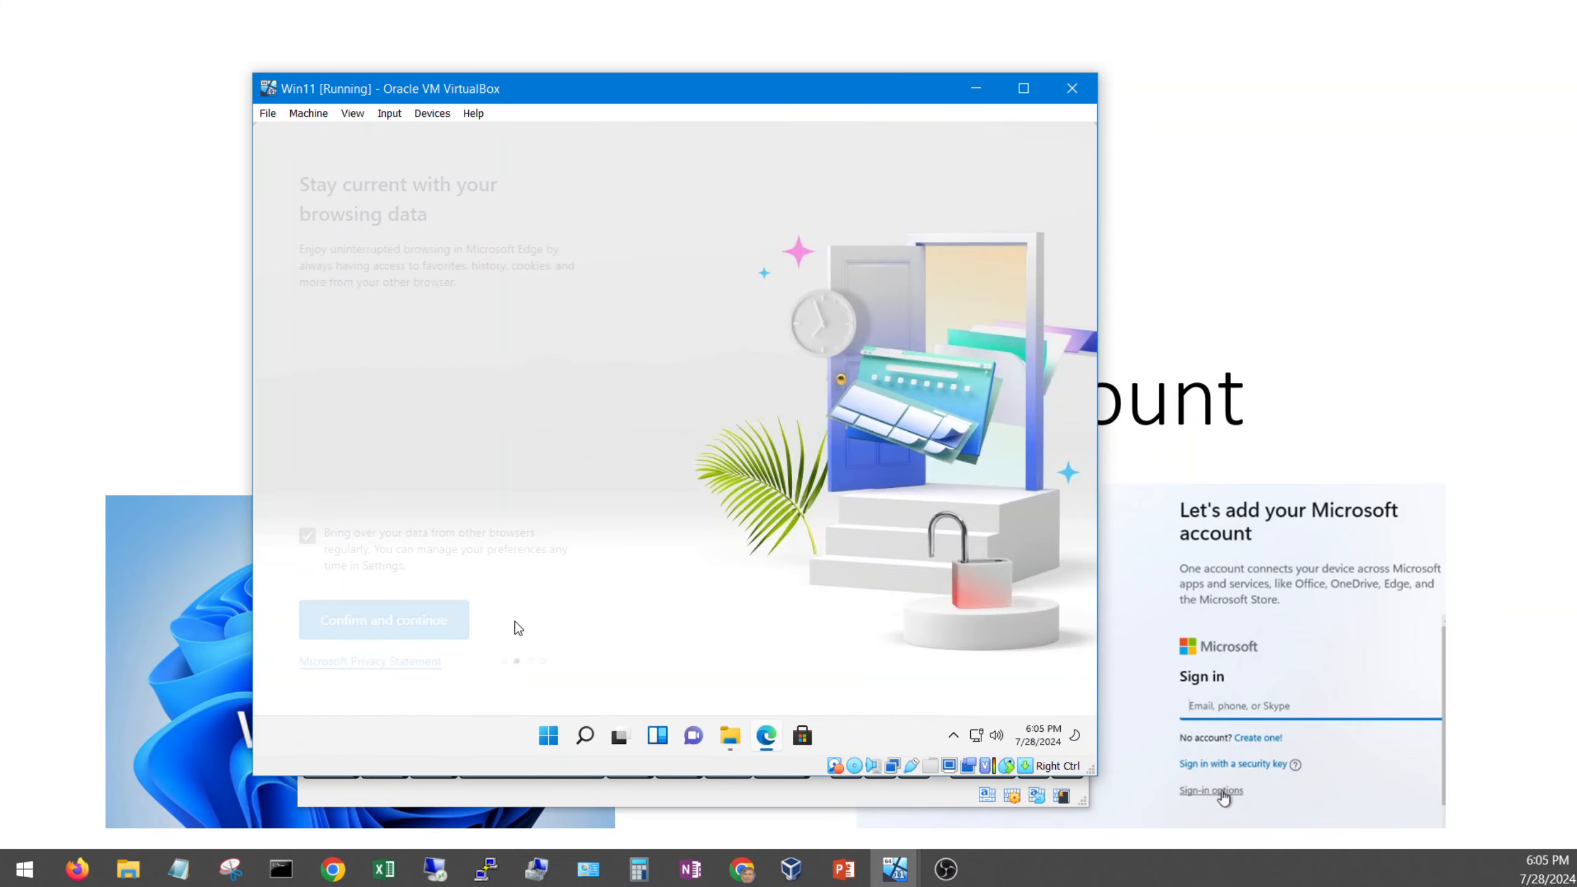
left_click(415, 627)
left_click(458, 634)
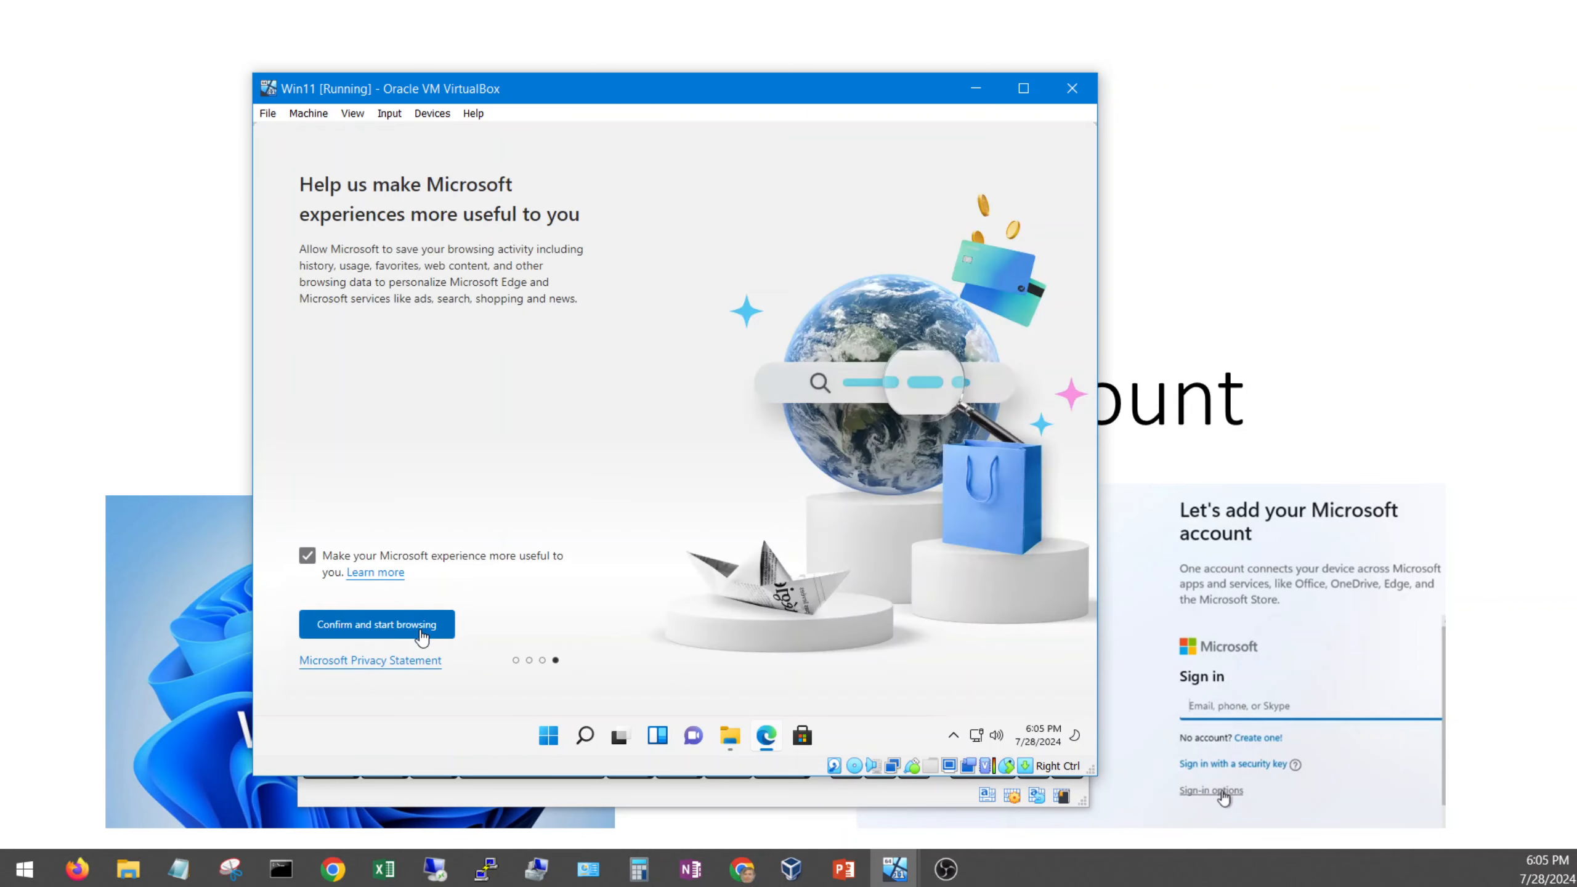